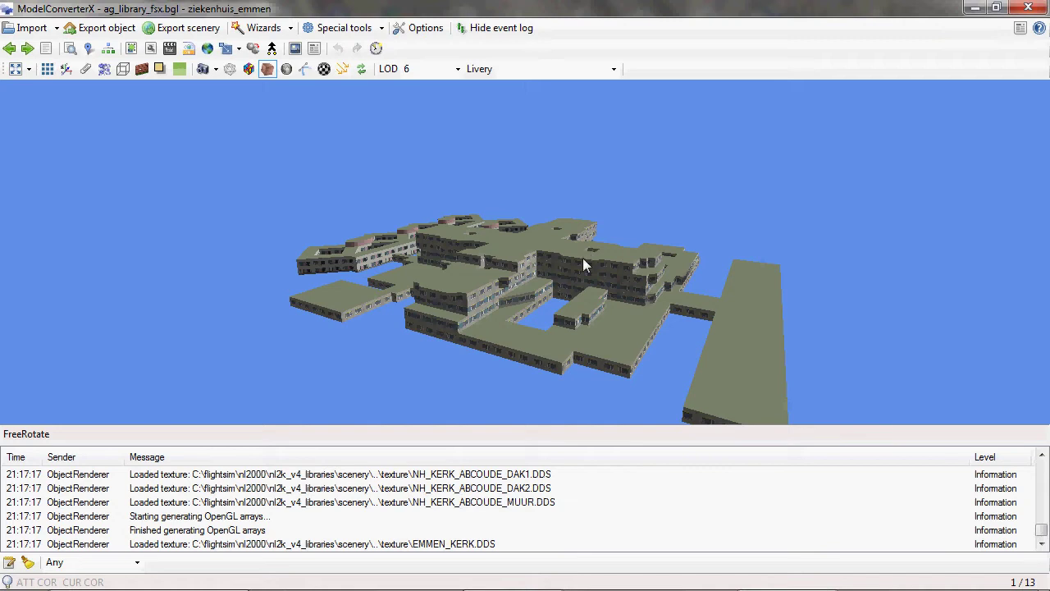
Advance through the library objects to object 12 of 13, the nh_kerk_abcoude church.
left_click(27, 49)
left_click(27, 50)
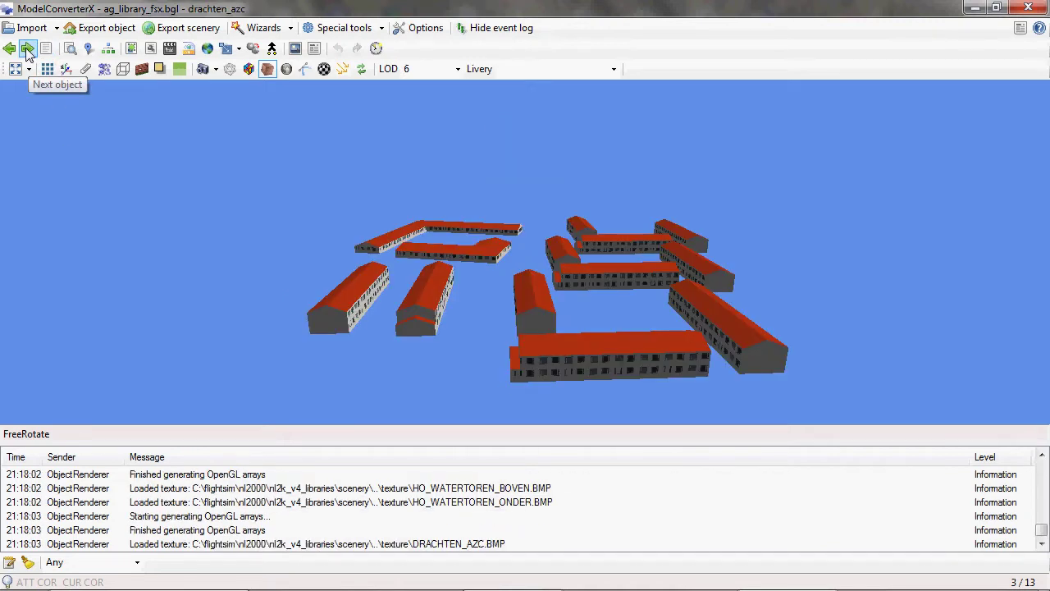
left_click(27, 49)
left_click(27, 50)
left_click(27, 49)
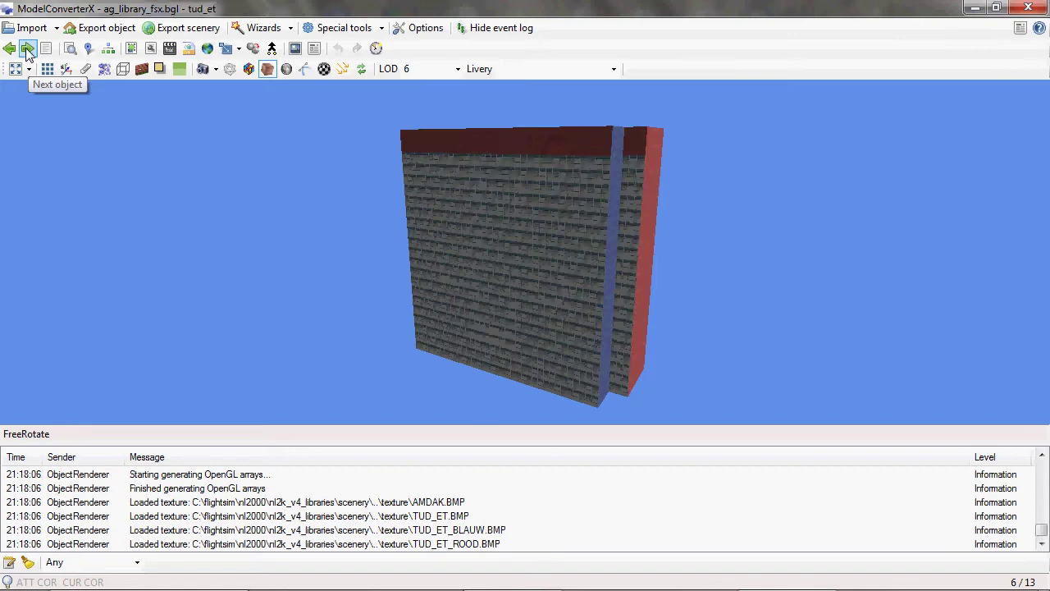
left_click(27, 49)
left_click(27, 49)
left_click(27, 49)
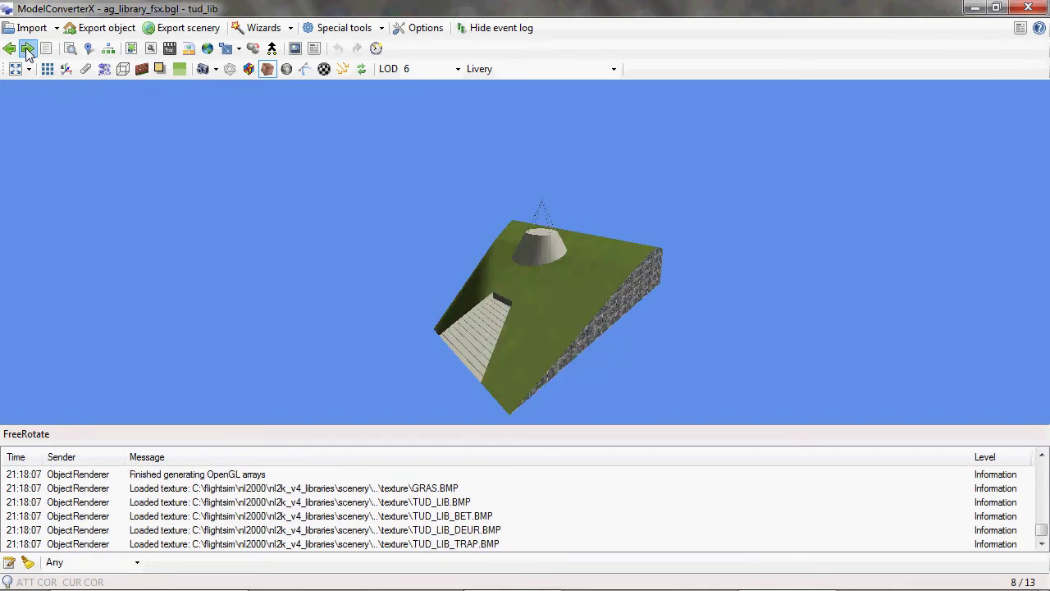
left_click(27, 50)
left_click(27, 49)
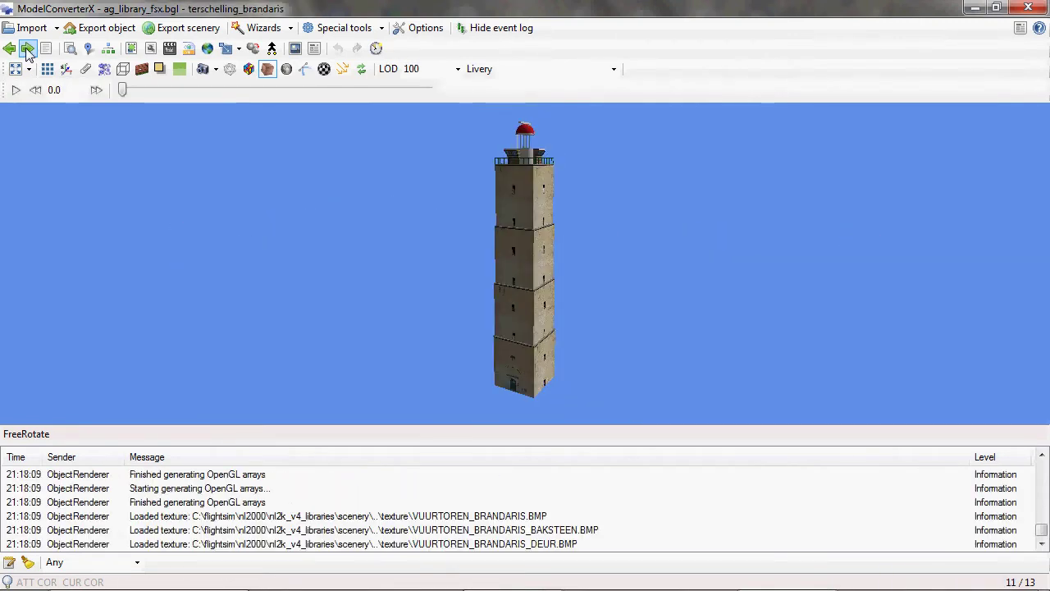
left_click(27, 49)
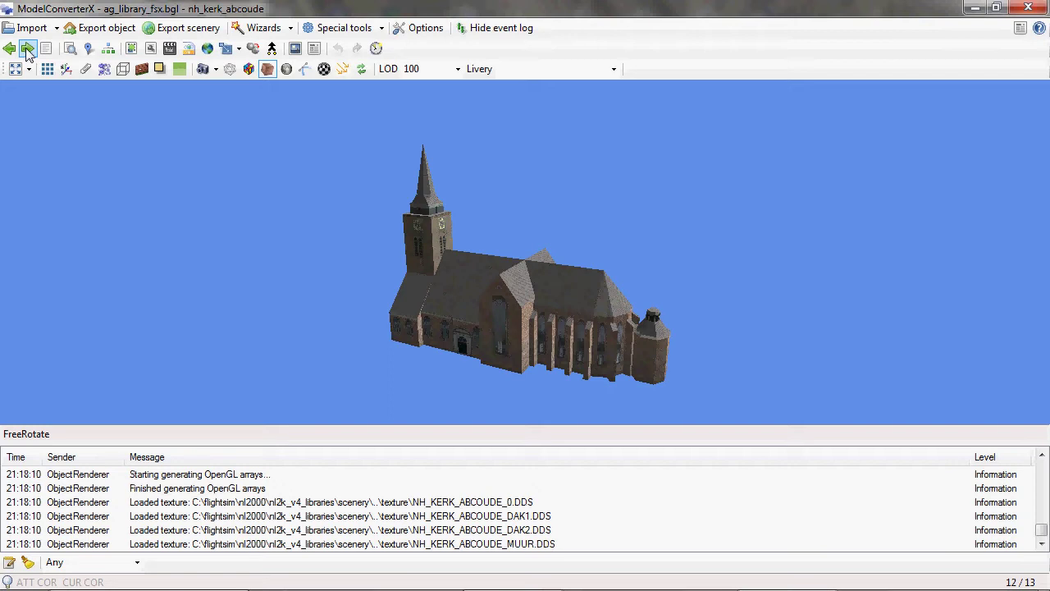
Generate the object report to Desktop\ag_library_fsx.html, overwriting the existing file.
left_click(314, 50)
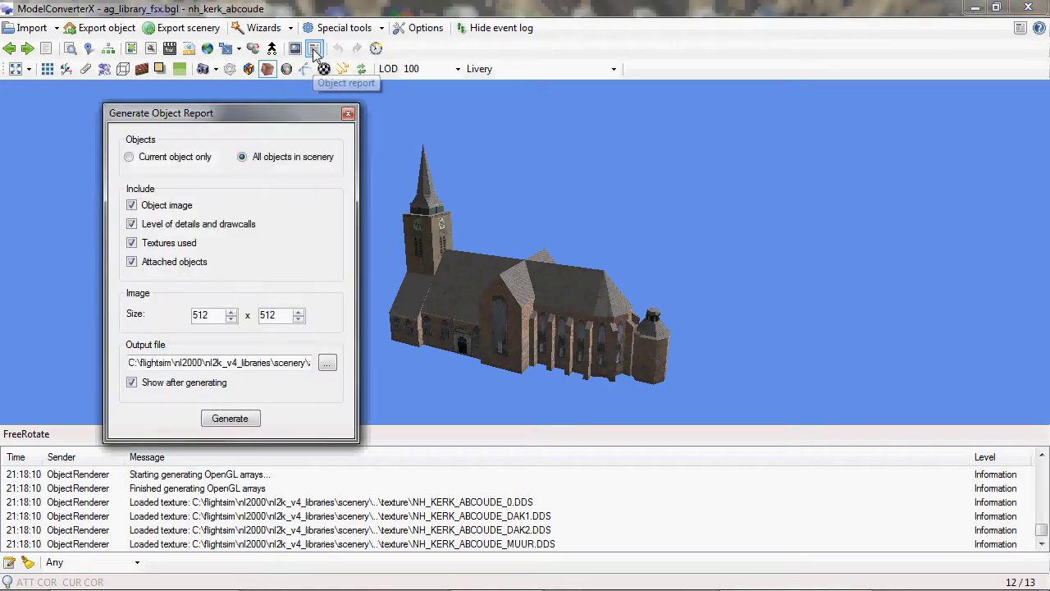
left_click_drag(252, 121, 347, 110)
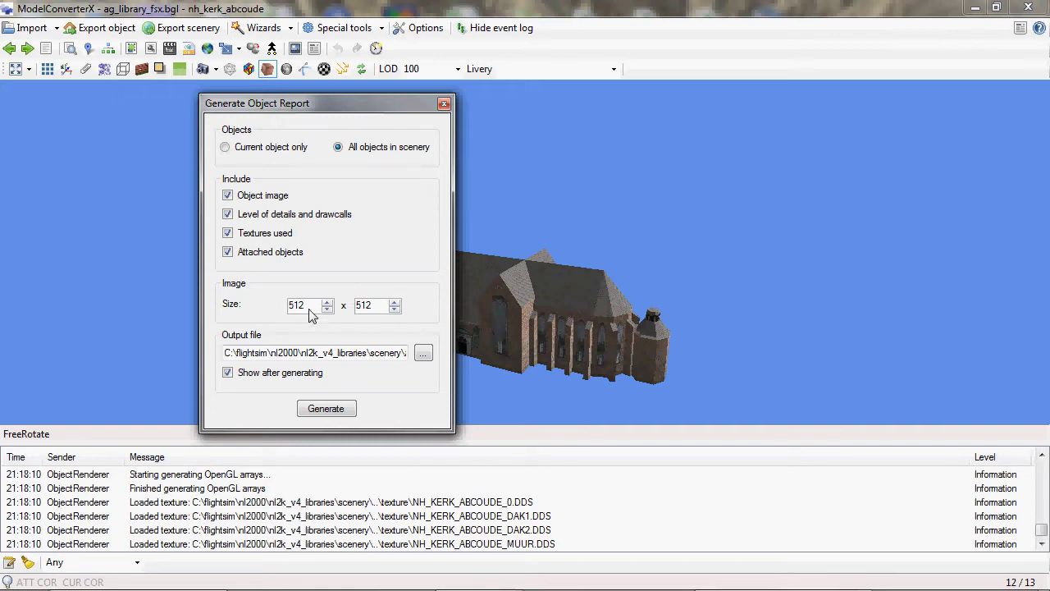
left_click(423, 352)
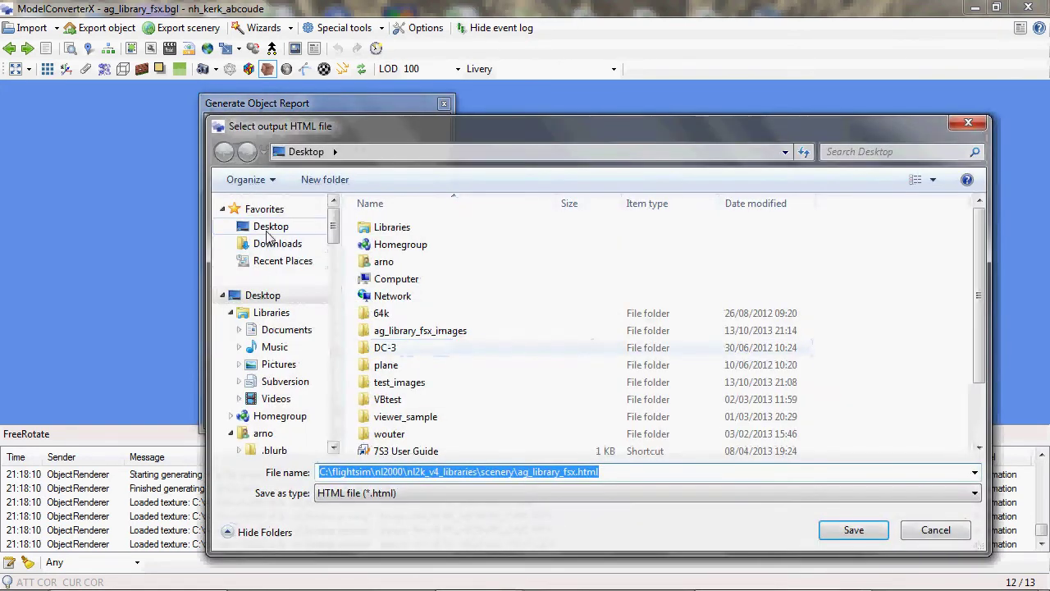
left_click(266, 229)
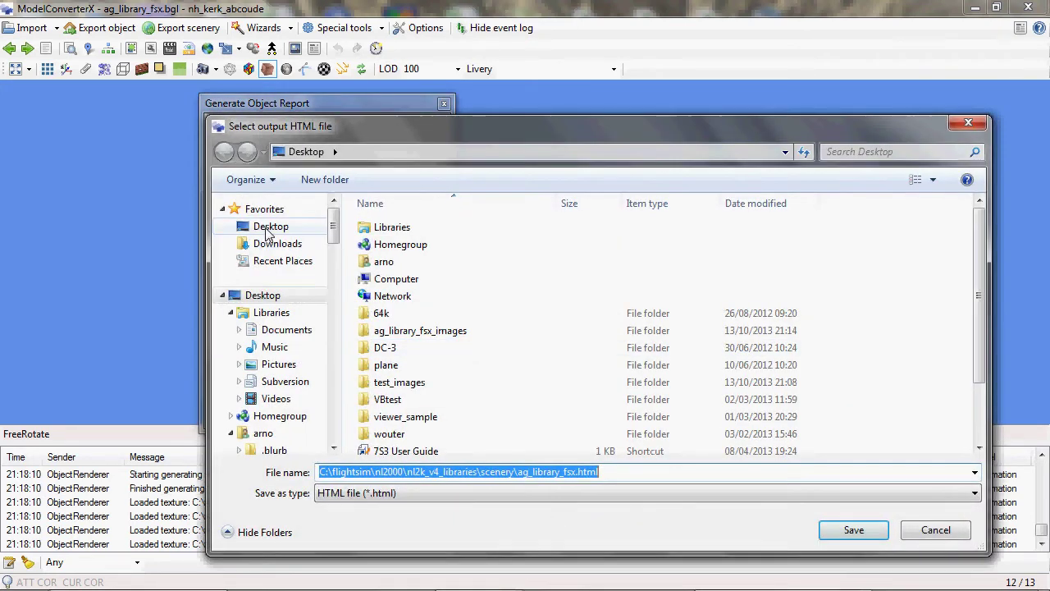
left_click(845, 530)
left_click(577, 305)
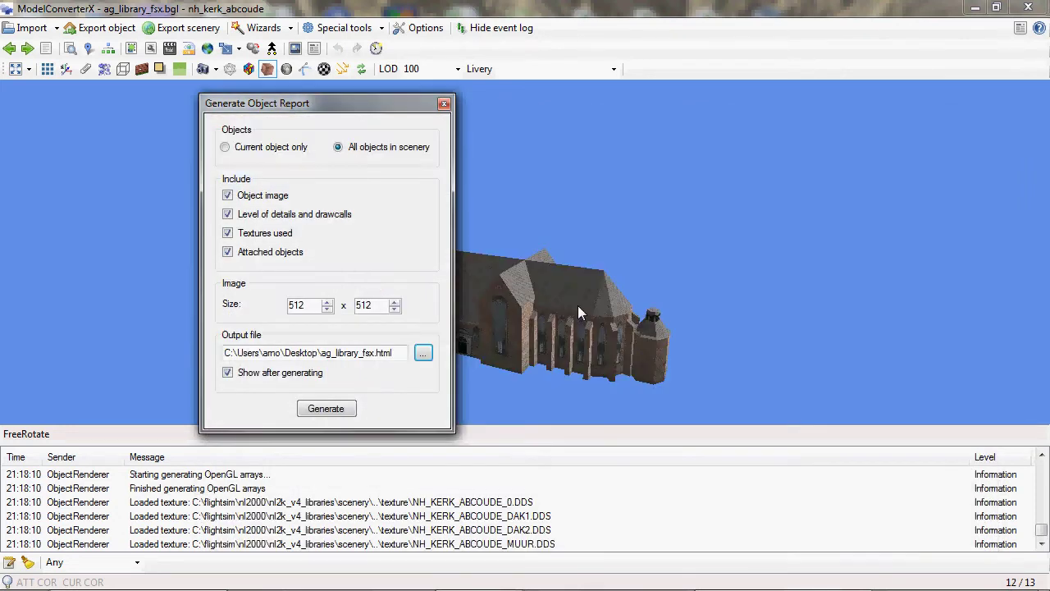
left_click(322, 409)
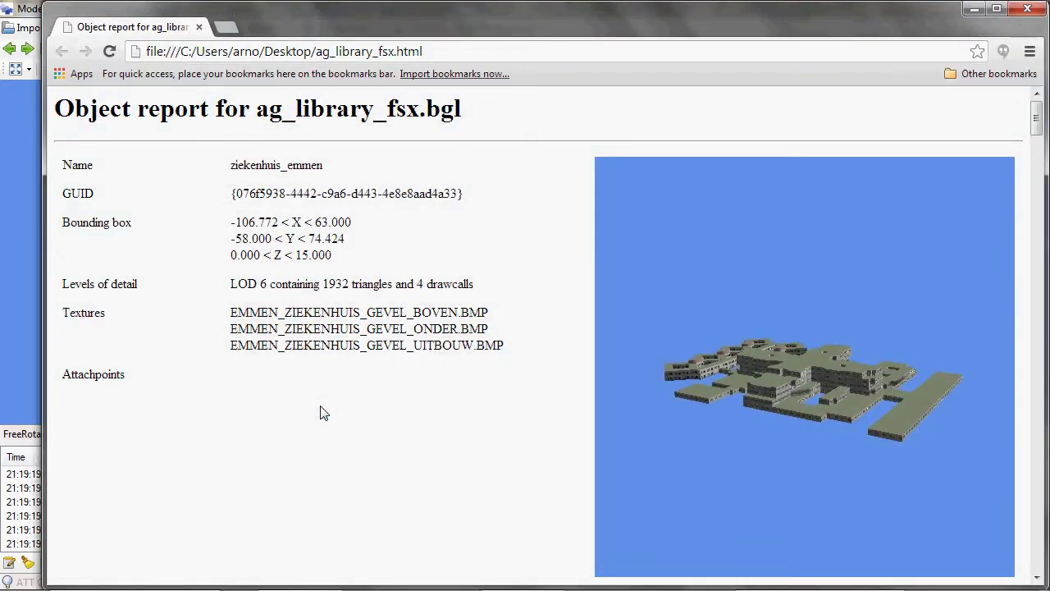
Scroll through the report's entries, then return to the Generate Object Report dialog.
scroll(555, 327, "down", 3)
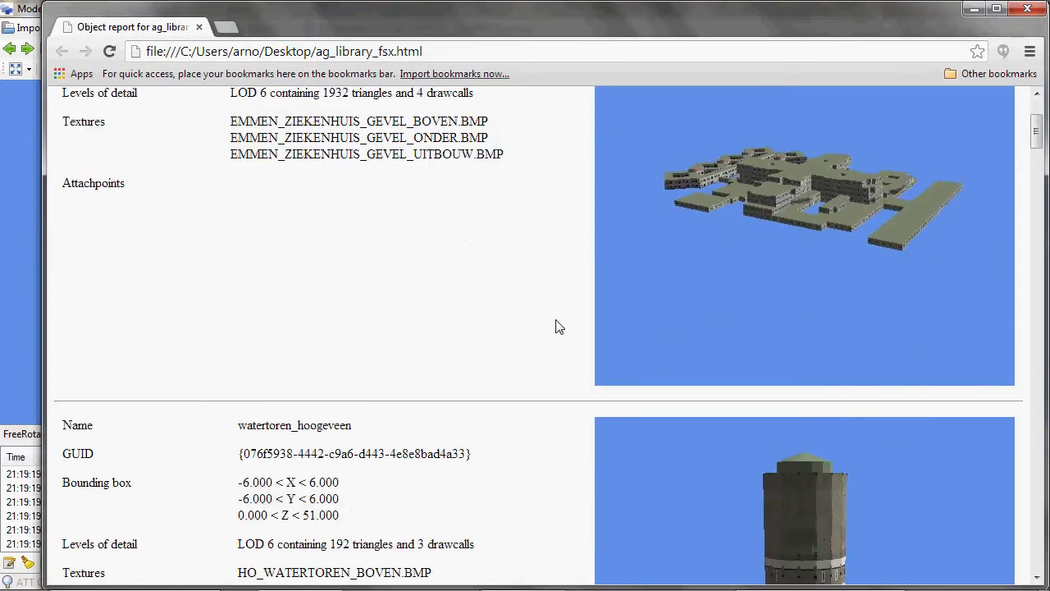
scroll(555, 327, "down", 10)
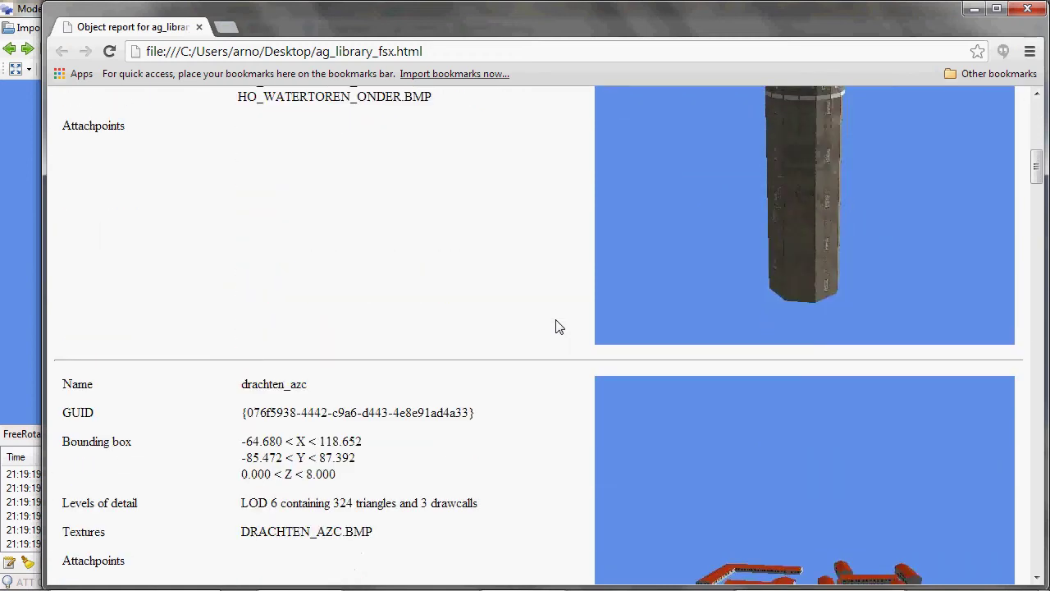
scroll(555, 328, "down", 18)
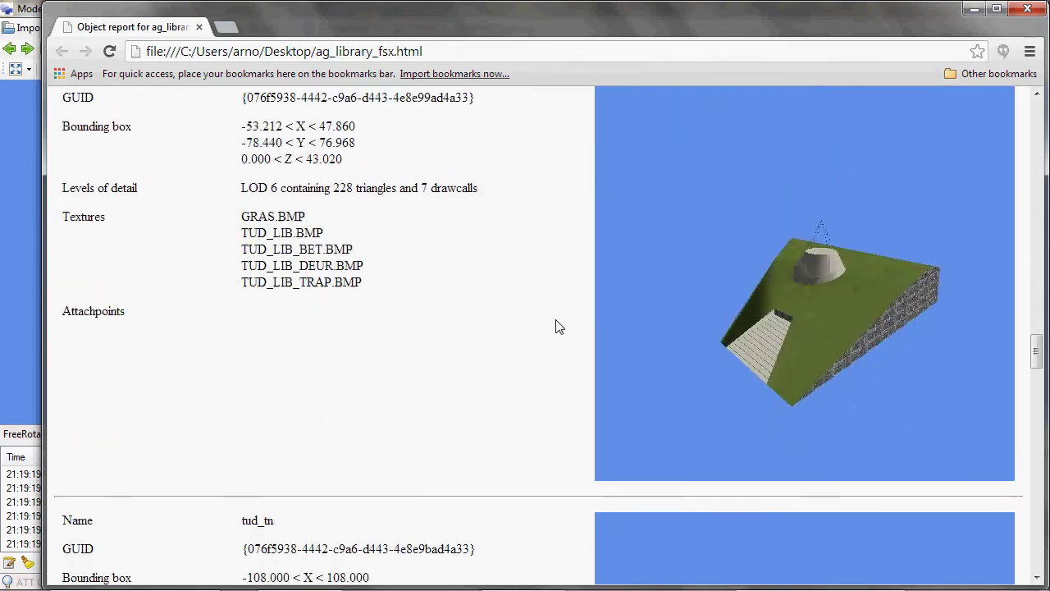
scroll(555, 328, "down", 3)
key("alt+Tab")
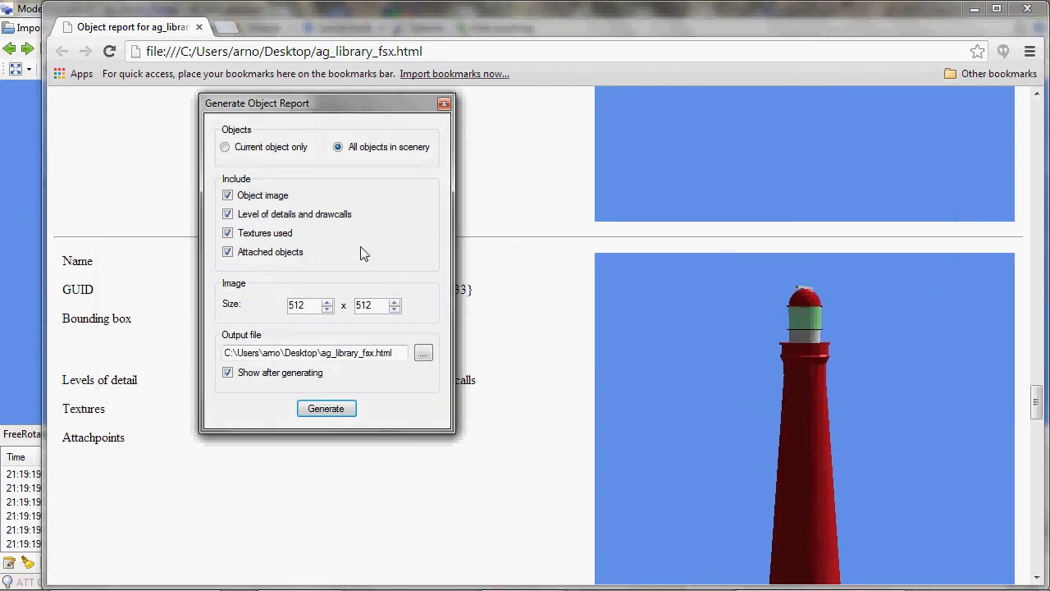
Set the report image size to 256 x 256.
double_click(308, 306)
type("256")
double_click(366, 306)
type("256")
Exclude level of detail, textures and attached objects, then generate the report.
left_click(228, 233)
left_click(227, 252)
left_click(227, 214)
left_click(228, 233)
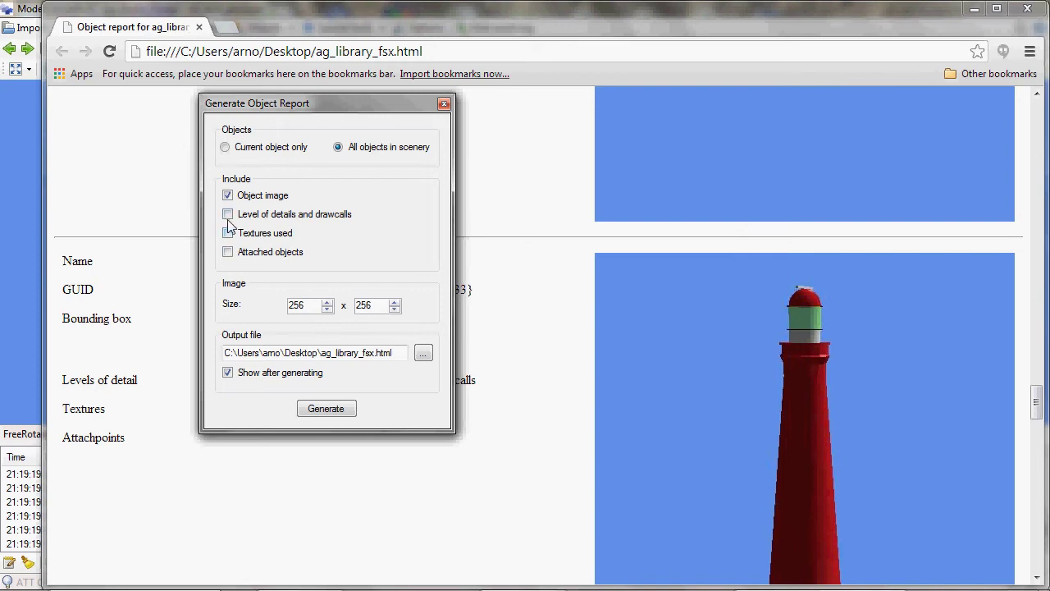
left_click(227, 233)
left_click(335, 410)
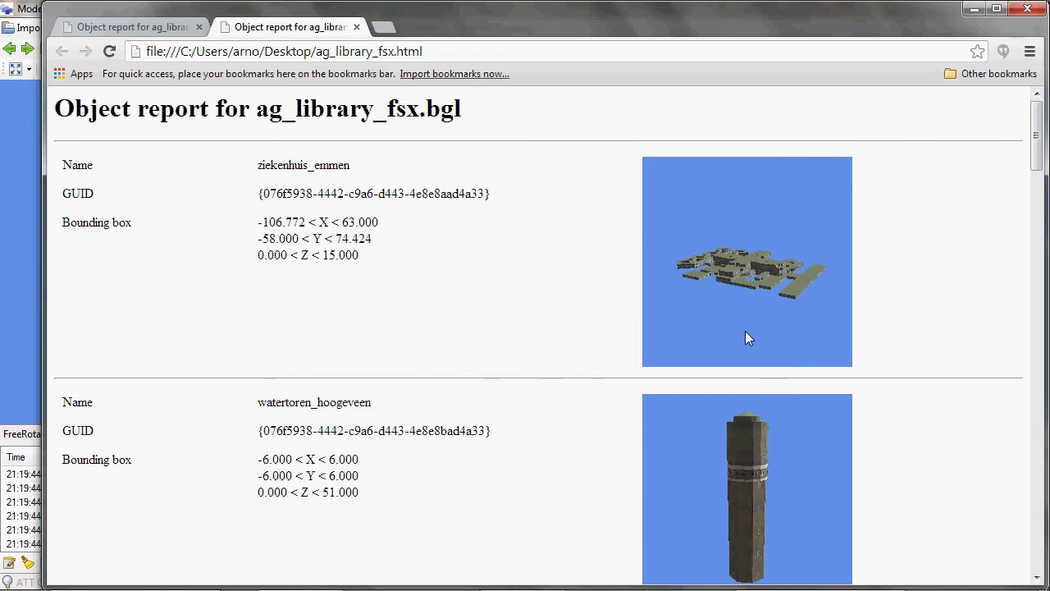
Scroll down and back up the slimmer report to kerk_emmen, then close Chrome.
scroll(745, 337, "down", 20)
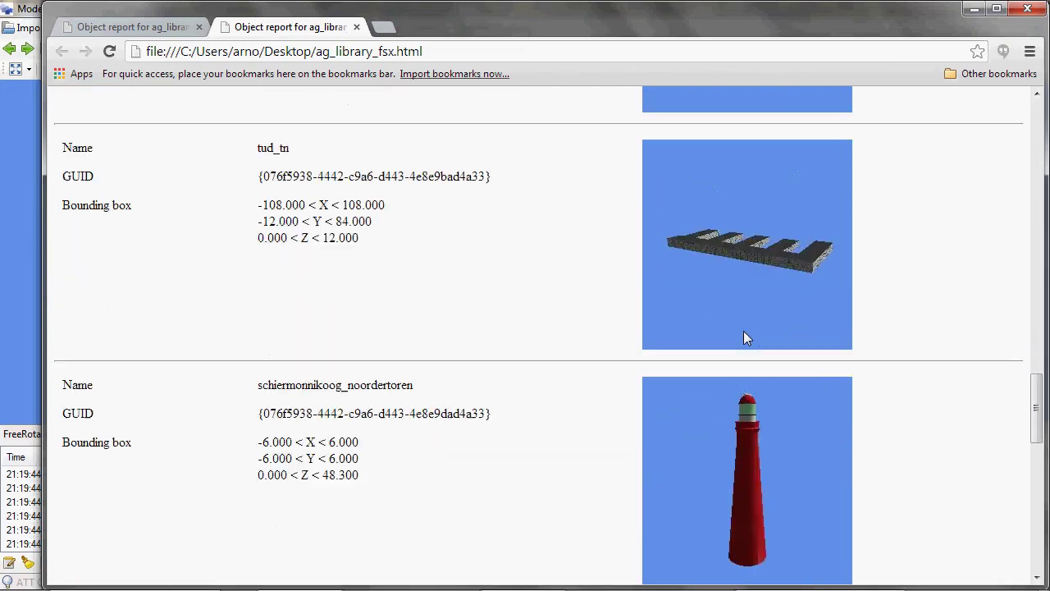
scroll(743, 331, "down", 20)
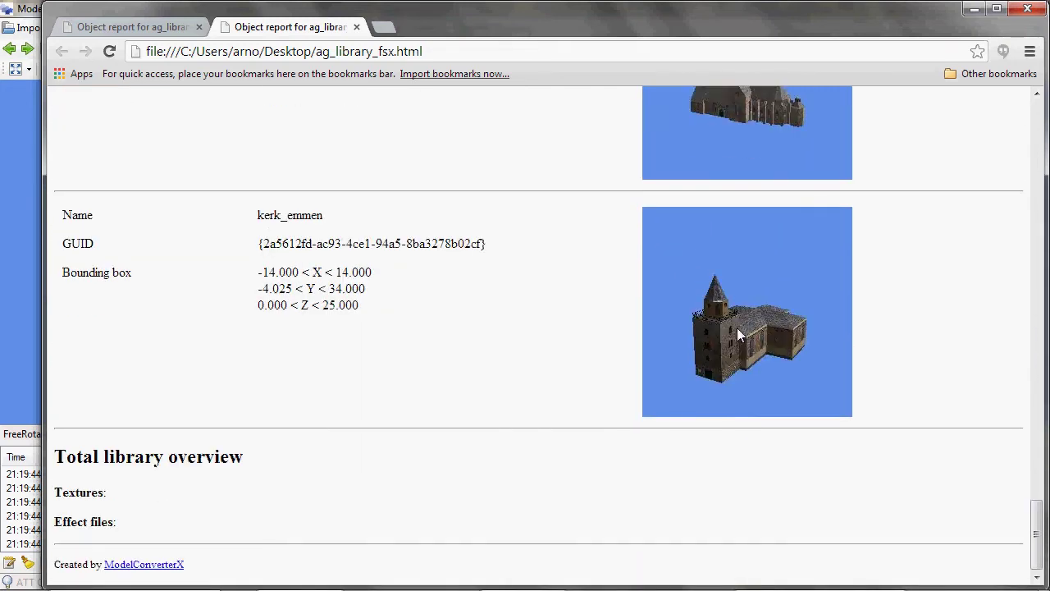
scroll(737, 331, "up", 20)
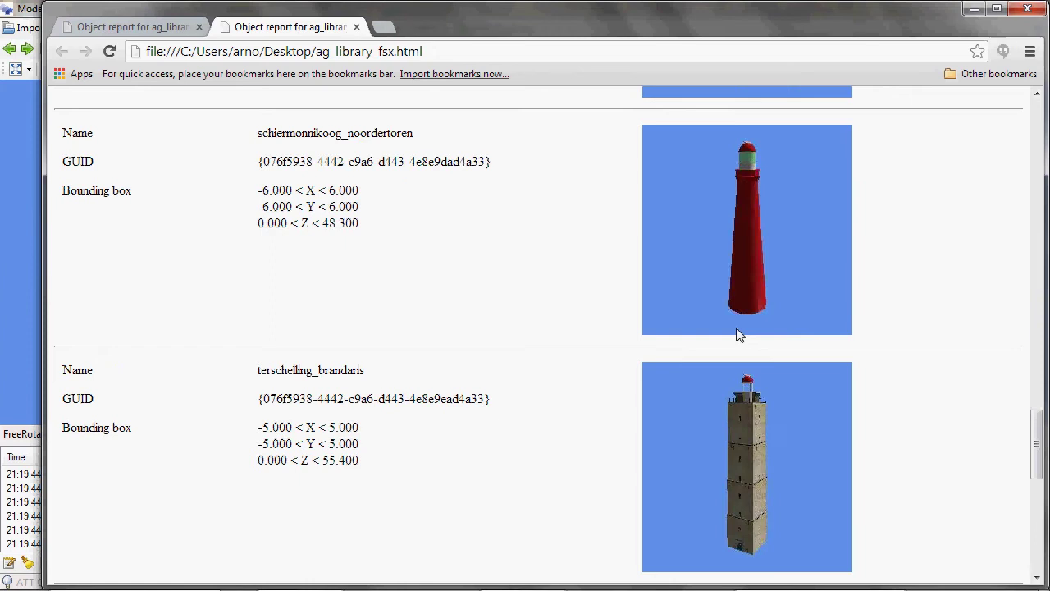
scroll(736, 327, "up", 3)
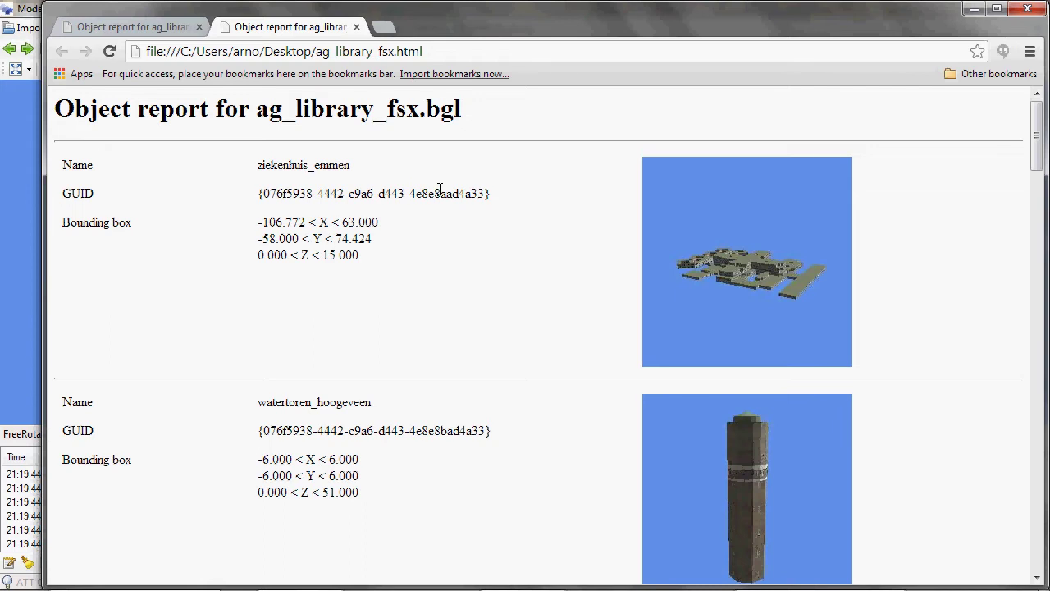
scroll(439, 191, "down", 10)
key("alt+F4")
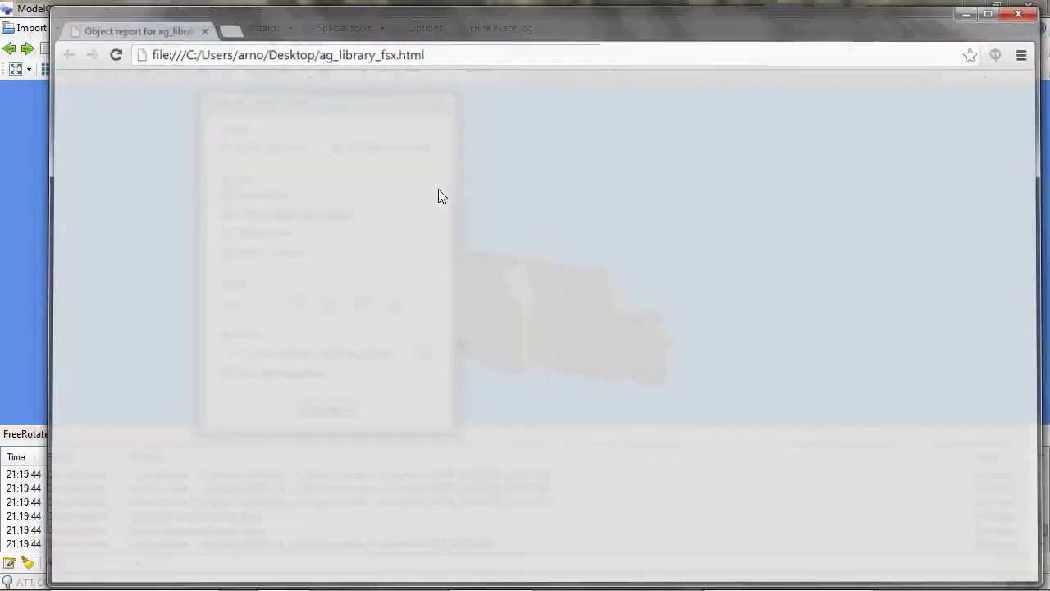
Close the report dialog and run Object image for all objects at 512x512 into test_images.
left_click(443, 104)
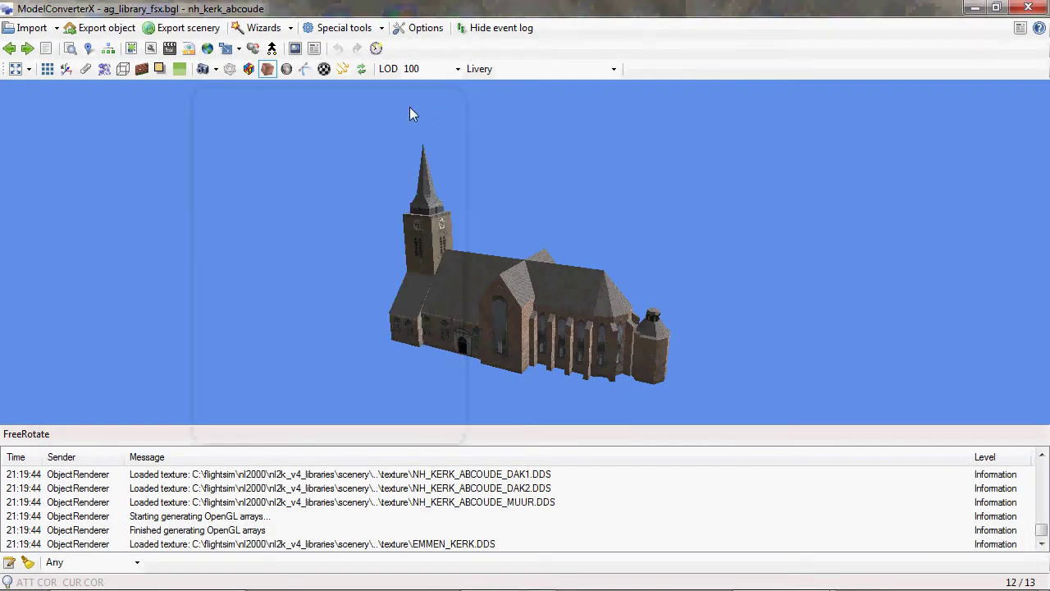
left_click(294, 49)
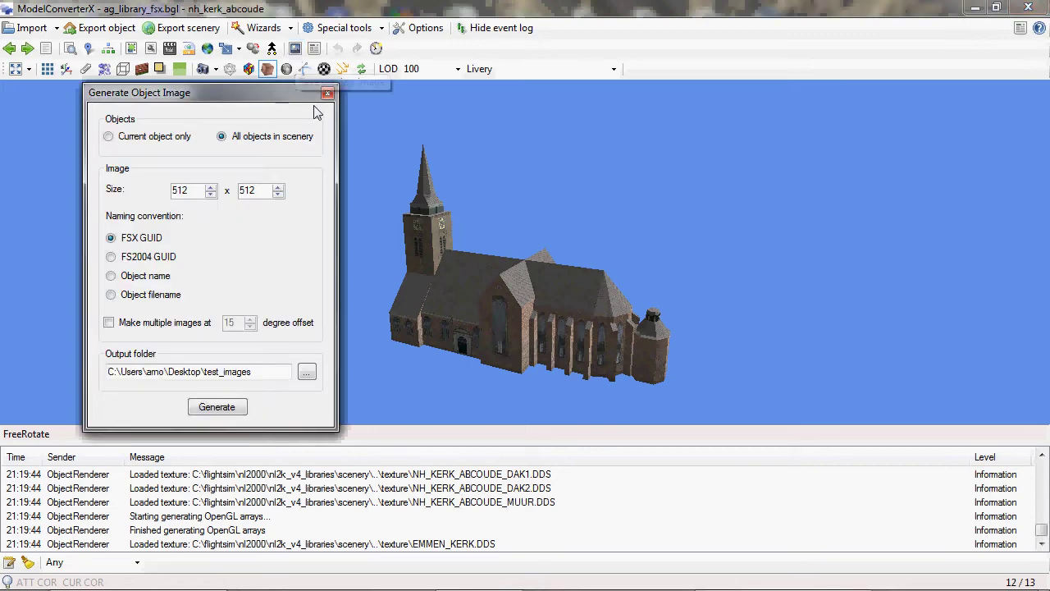
left_click_drag(211, 99, 363, 157)
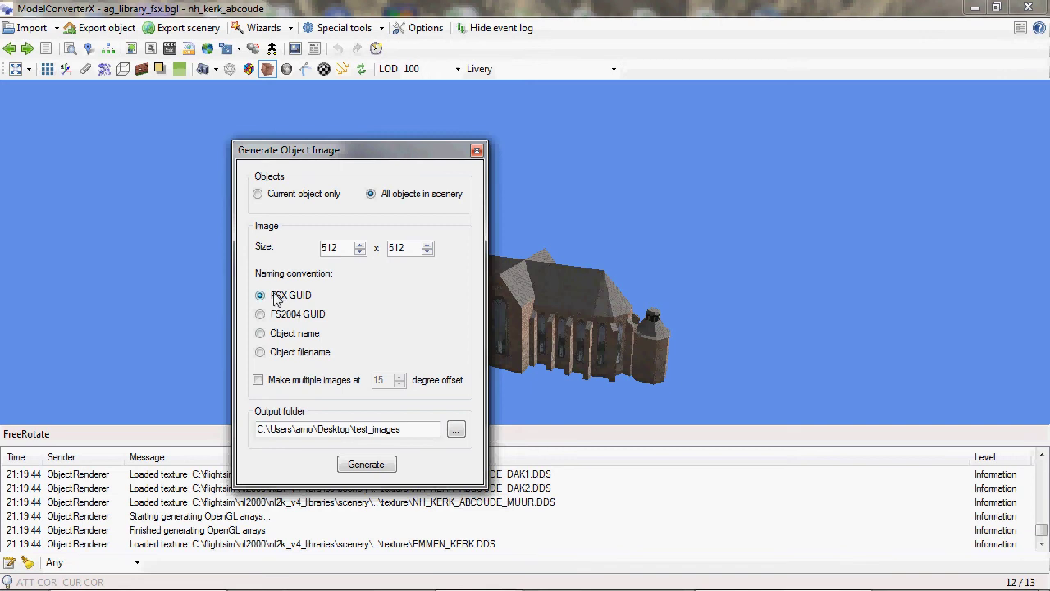
left_click(371, 465)
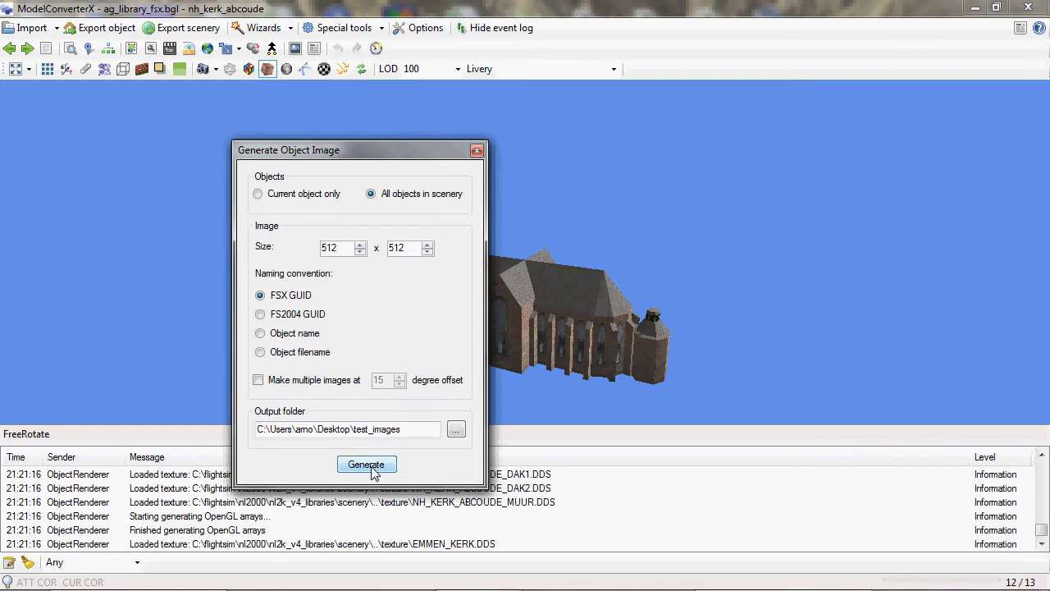
Page through the generated 512x512 images full size in XnView.
key("alt+Tab")
key("alt+Tab")
key("alt+Tab")
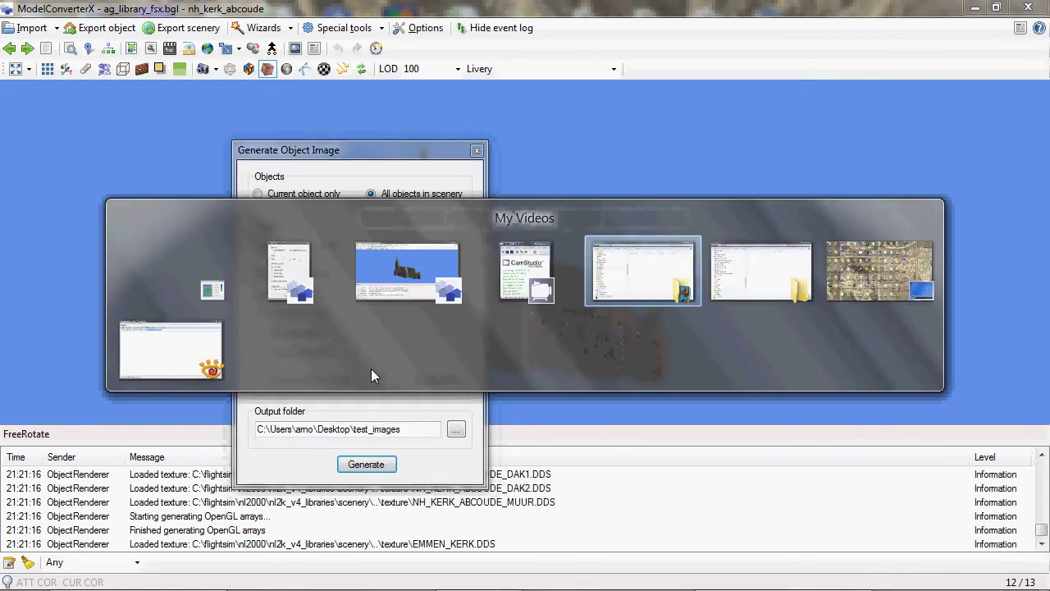
key("alt+Tab")
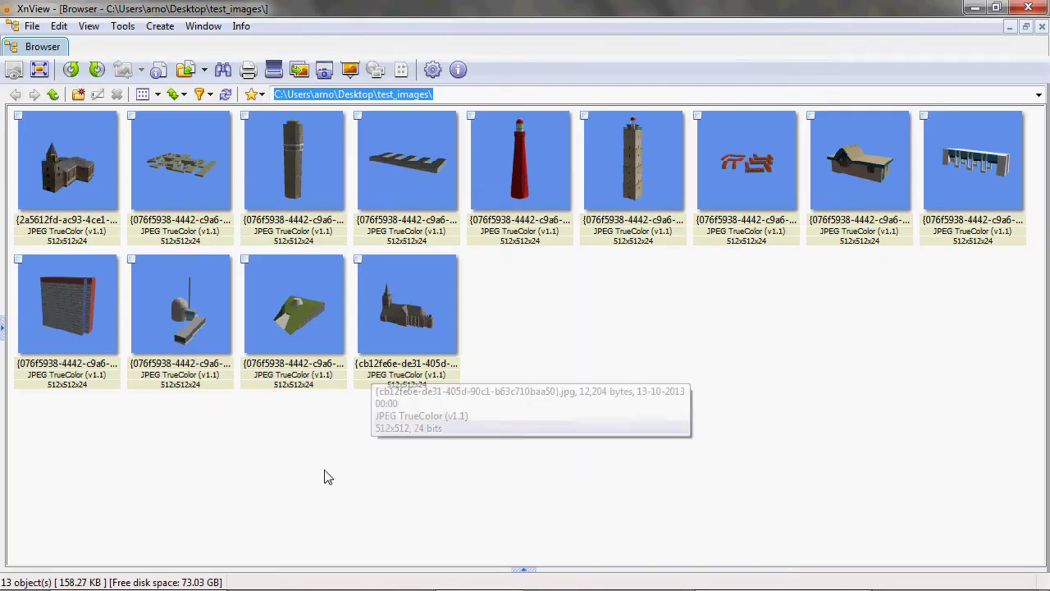
double_click(81, 171)
key("Page_Down")
key("Page_Down")
key("Page_Down")
key("Page_Down")
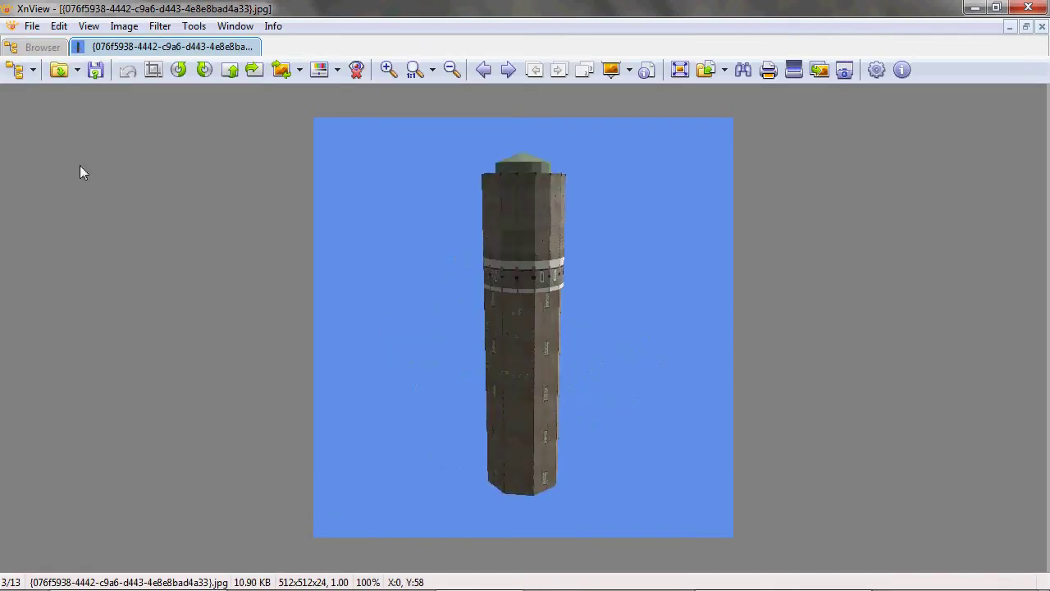
key("Page_Down")
key("Page_Down")
key("Page_Down")
key("Page_Down")
key("Page_Down")
key("Page_Down")
key("Page_Down")
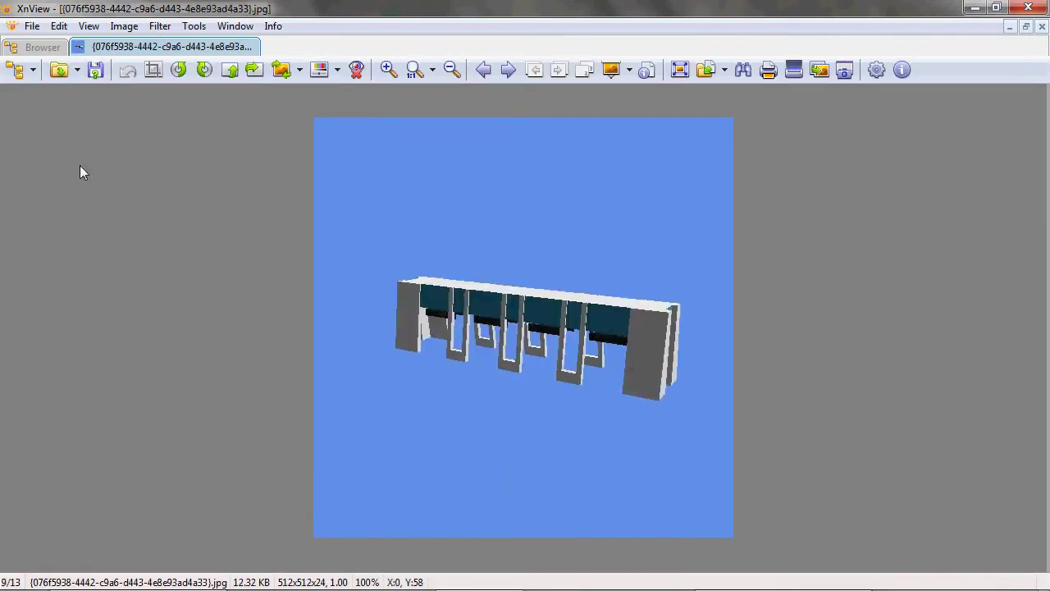
key("Page_Down")
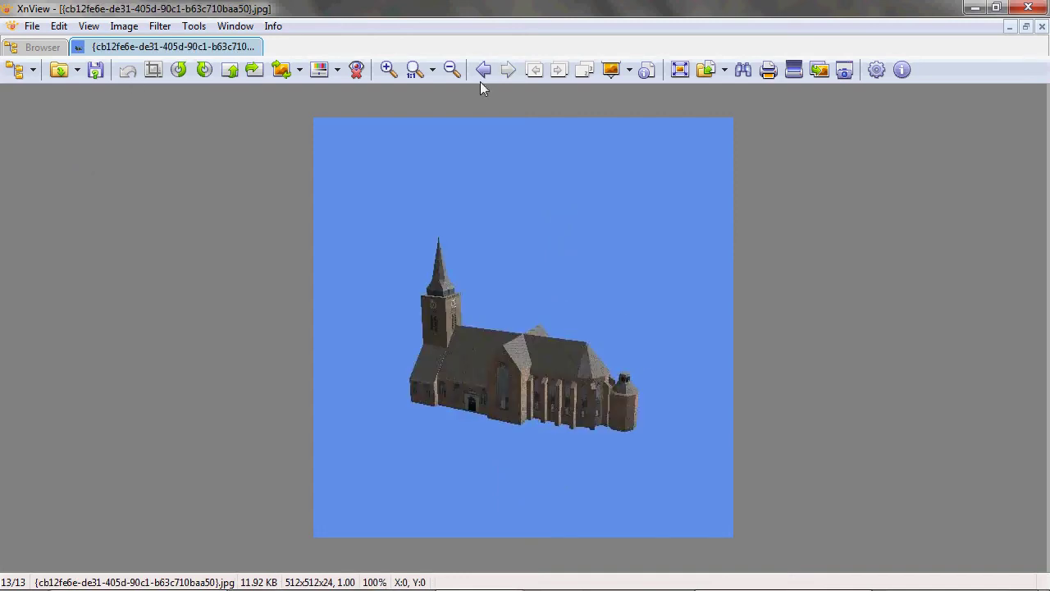
left_click(1042, 27)
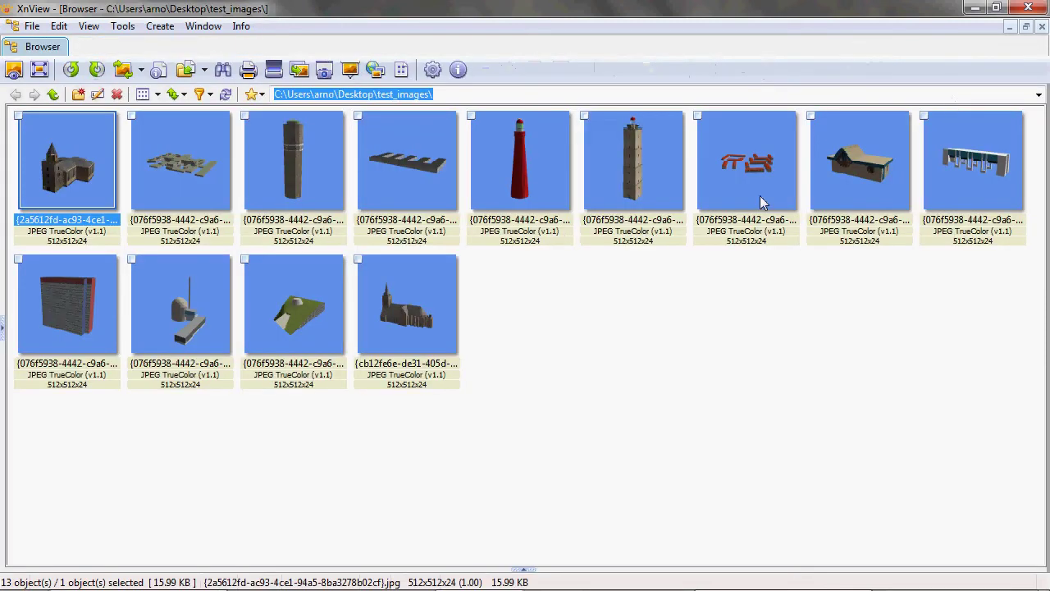
Delete all 13 images from test_images to the Recycle Bin and return to ModelConverterX.
left_click(544, 177)
key("ctrl+a")
key("Delete")
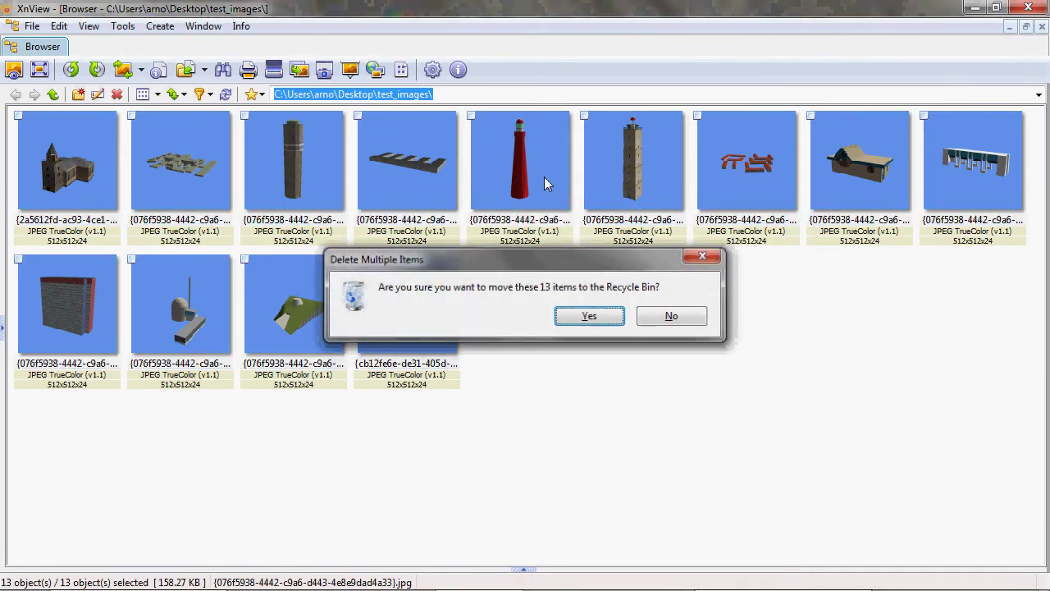
key("Return")
key("alt+Tab")
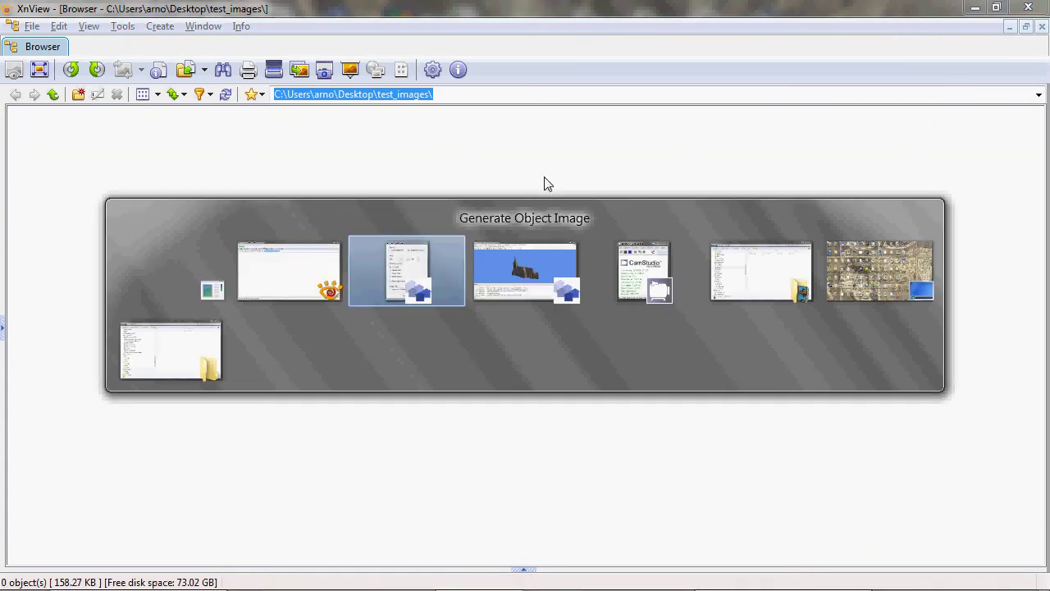
key("alt+Tab")
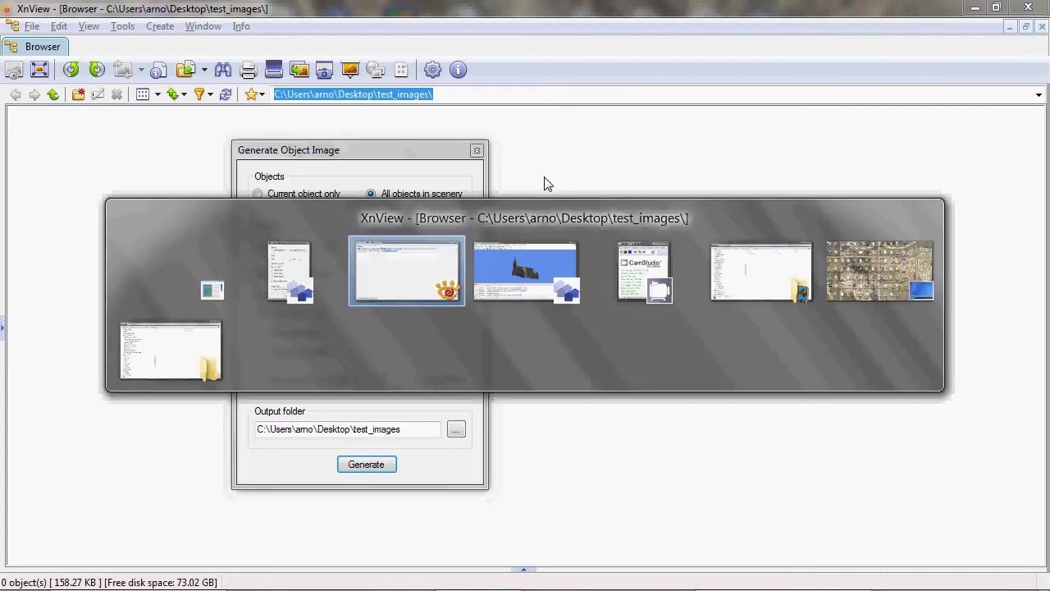
key("alt+Tab")
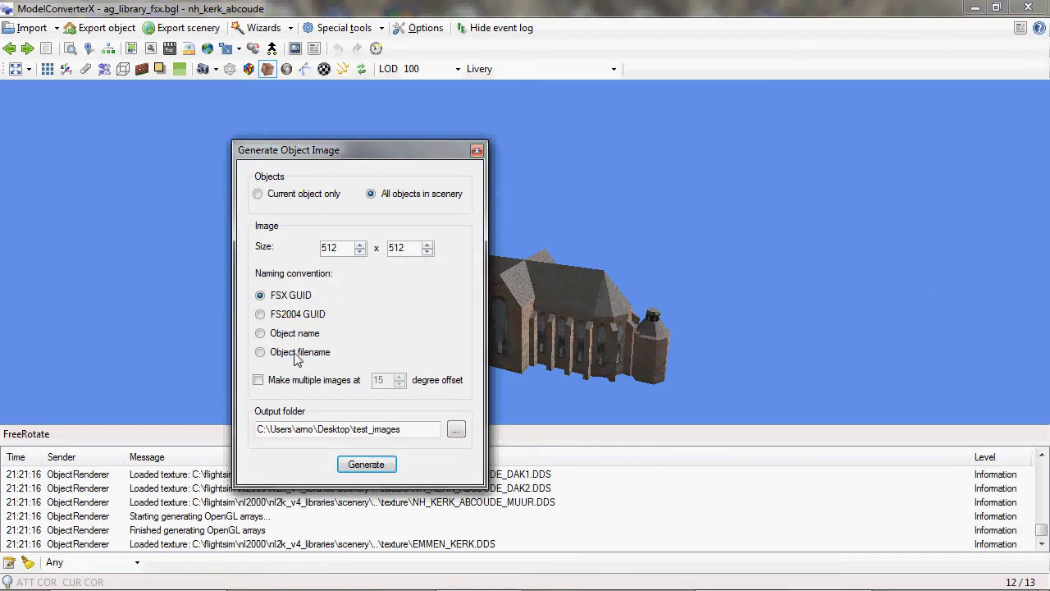
Restrict rendering to the current object and switch to the kerk_emmen church.
left_click(291, 197)
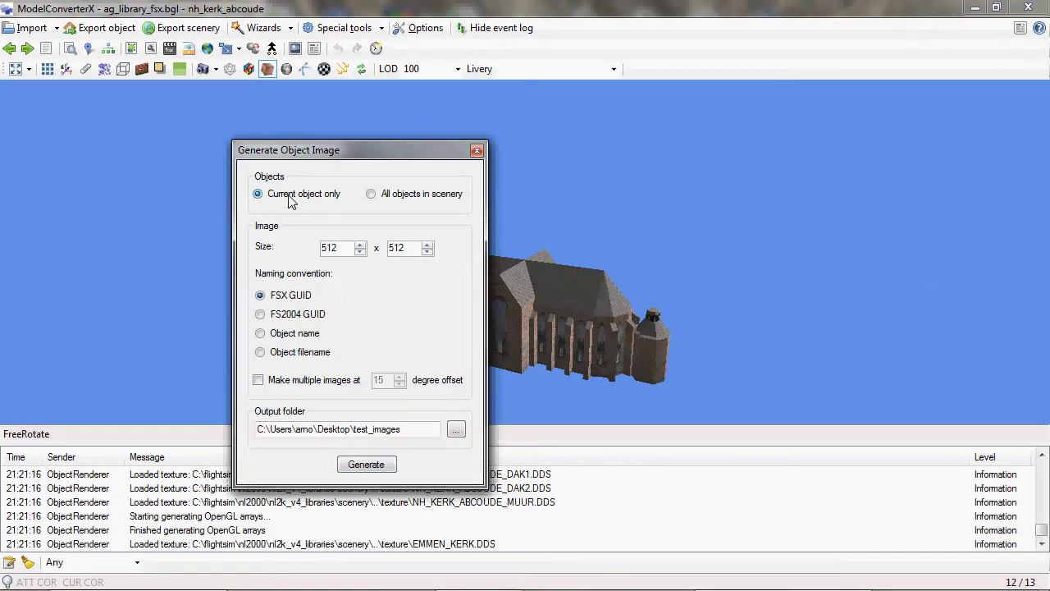
key("Escape")
left_click(28, 50)
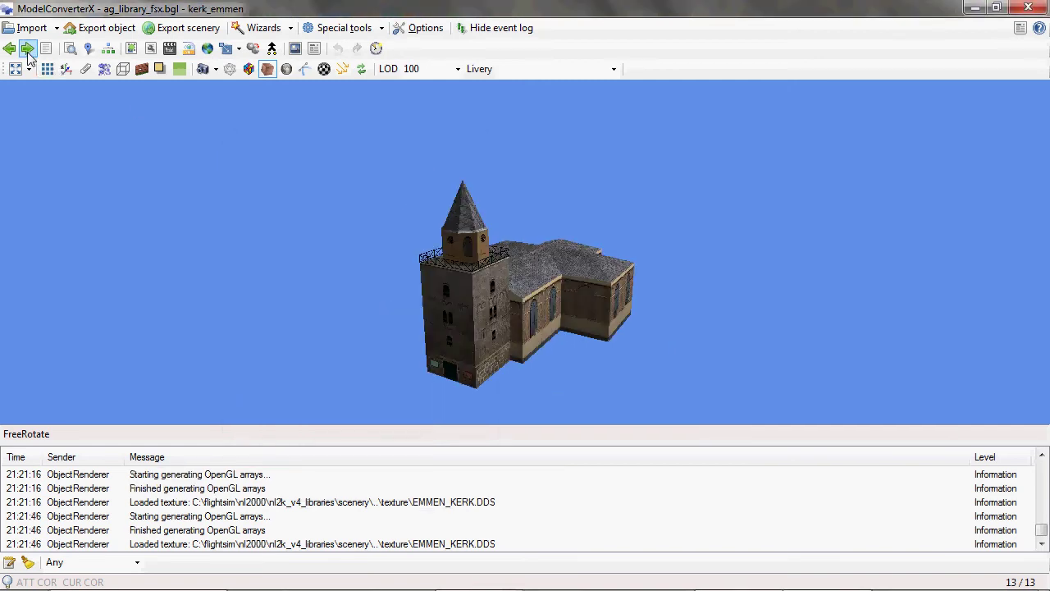
key("alt+Tab")
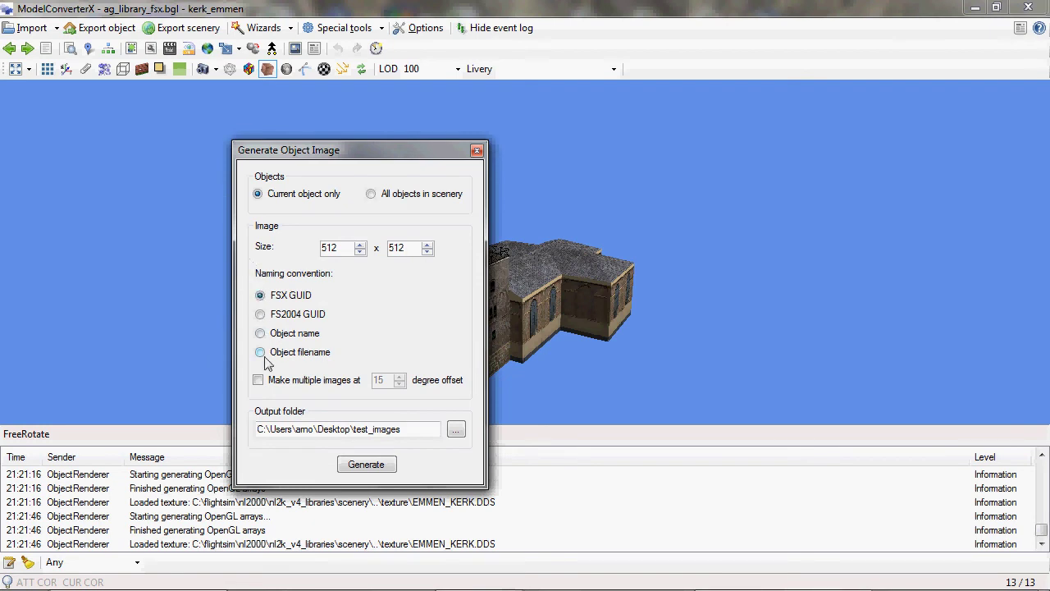
Enable multiple images at a 30-degree offset and generate the church views.
left_click(258, 381)
left_click(379, 385)
double_click(382, 384)
type("30")
left_click(368, 465)
key("alt+Tab")
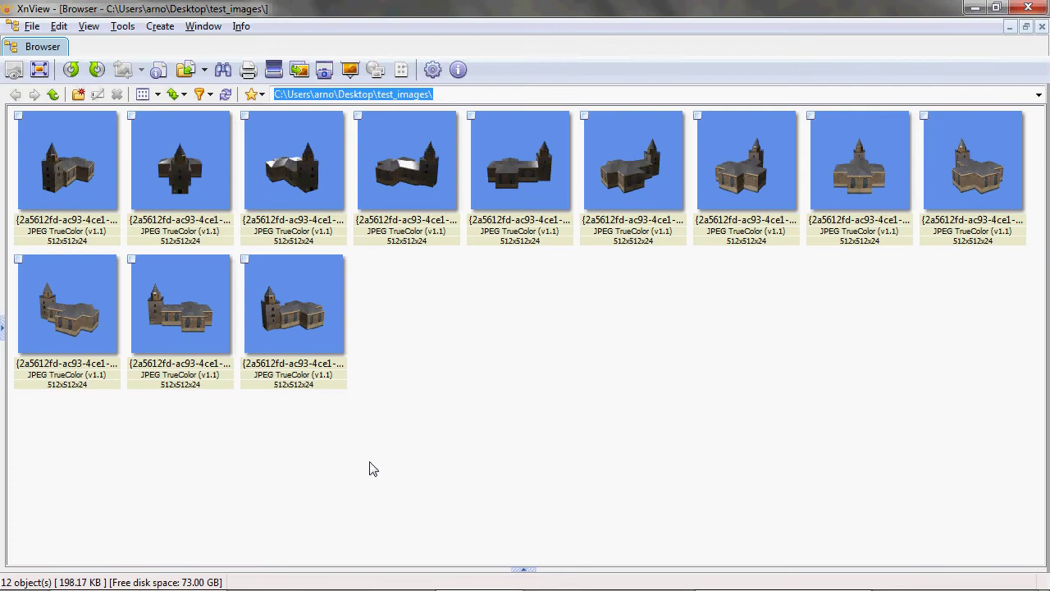
Page forward and back through the twelve 30-degree church views full size.
double_click(66, 189)
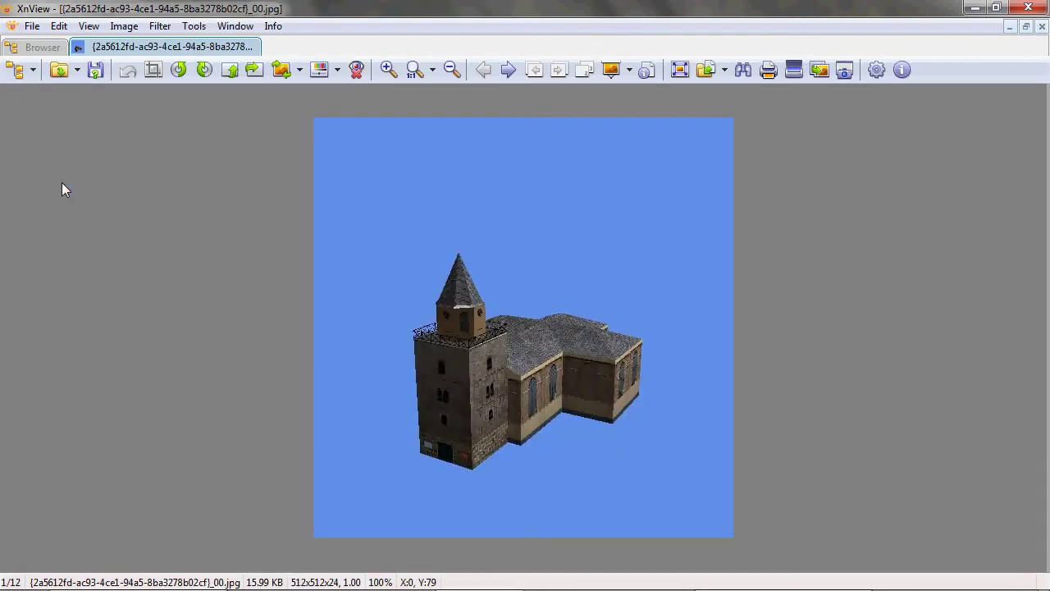
key("space")
key("space")
key("space")
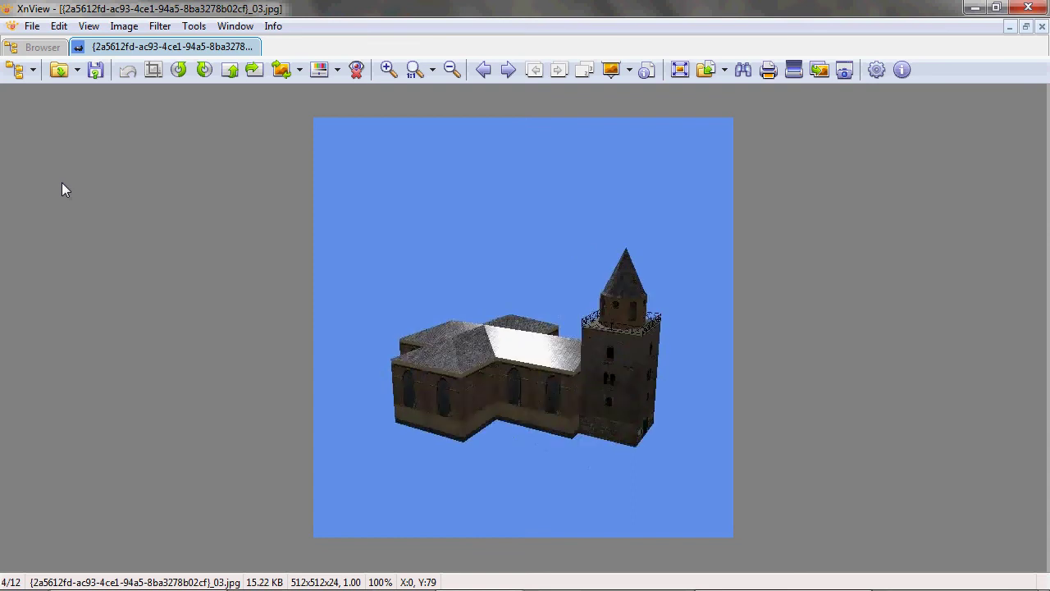
key("space")
key("space")
key("space")
key("space")
key("space")
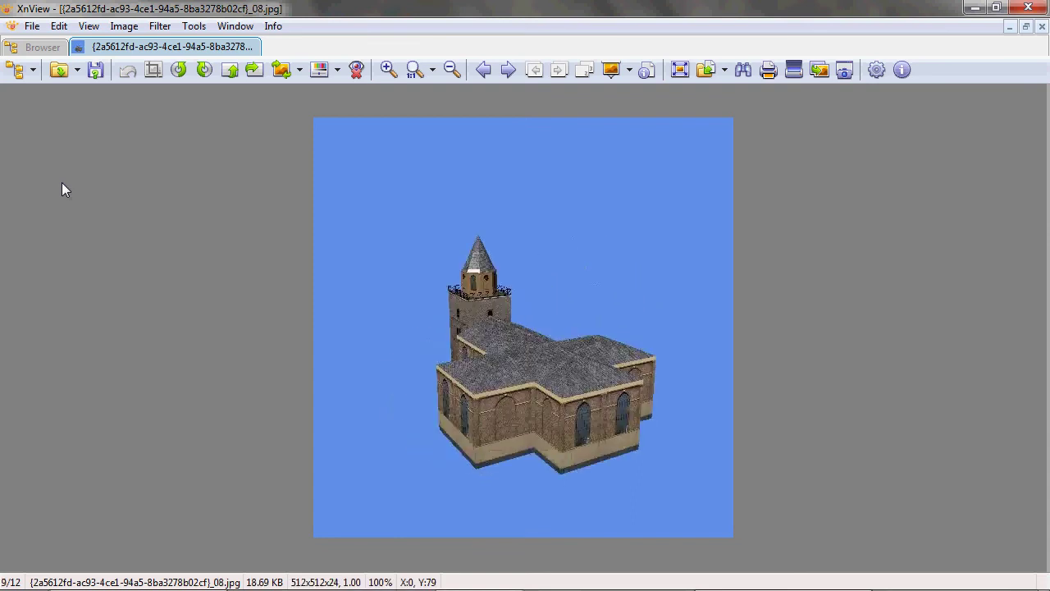
key("space")
key("space")
key("space")
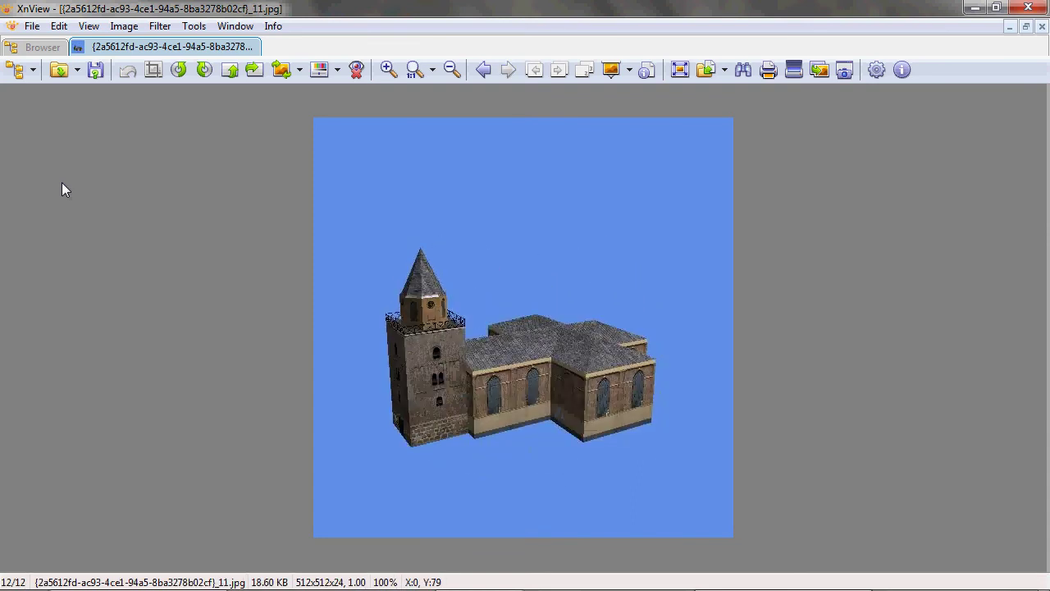
key("BackSpace")
key("BackSpace")
key("BackSpace")
key("BackSpace")
key("BackSpace")
key("BackSpace")
key("BackSpace")
key("BackSpace")
key("BackSpace")
key("BackSpace")
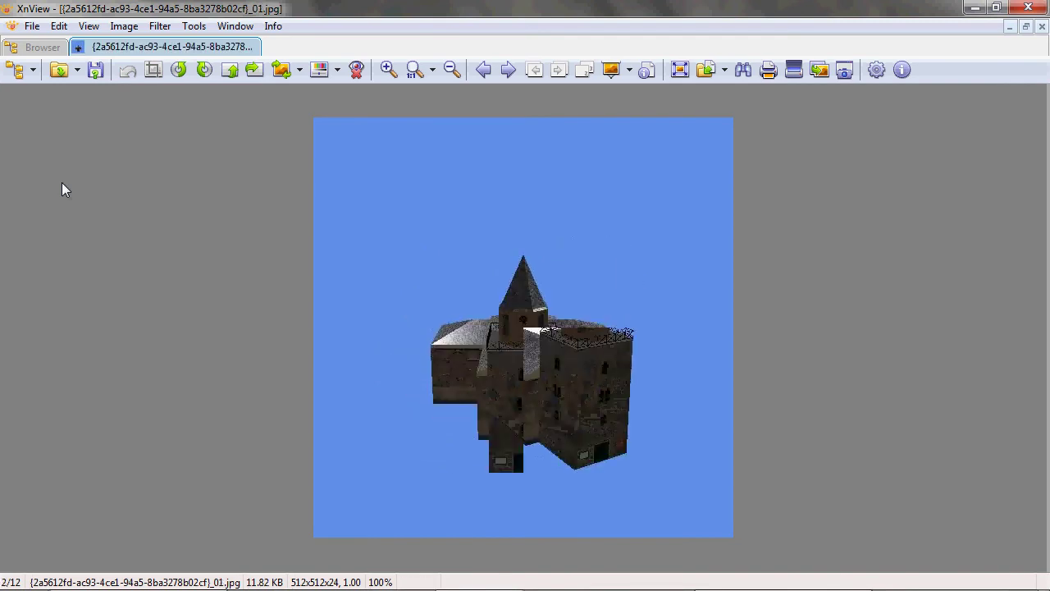
key("BackSpace")
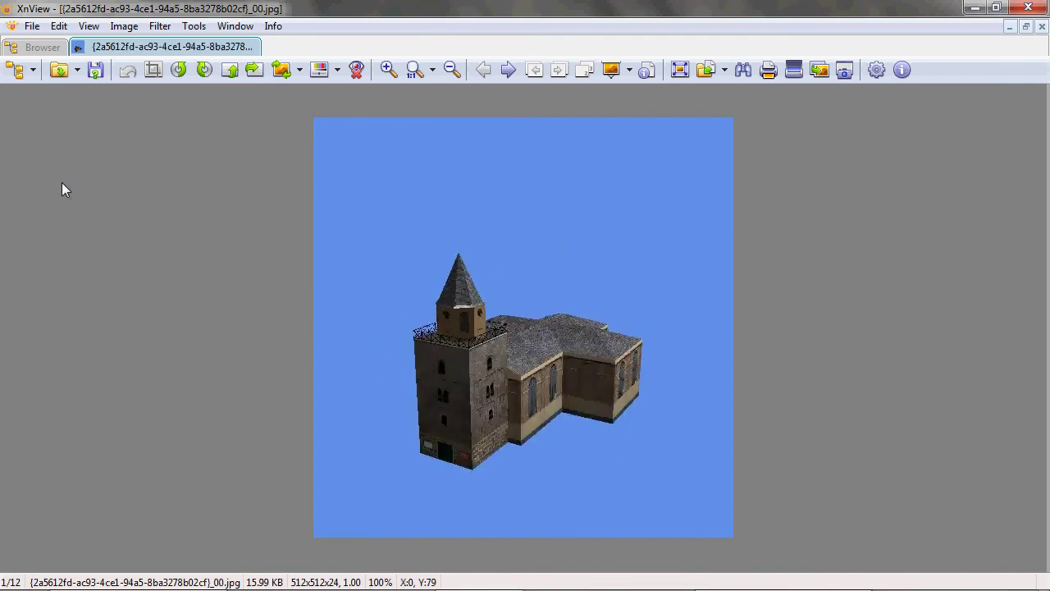
left_click(1042, 27)
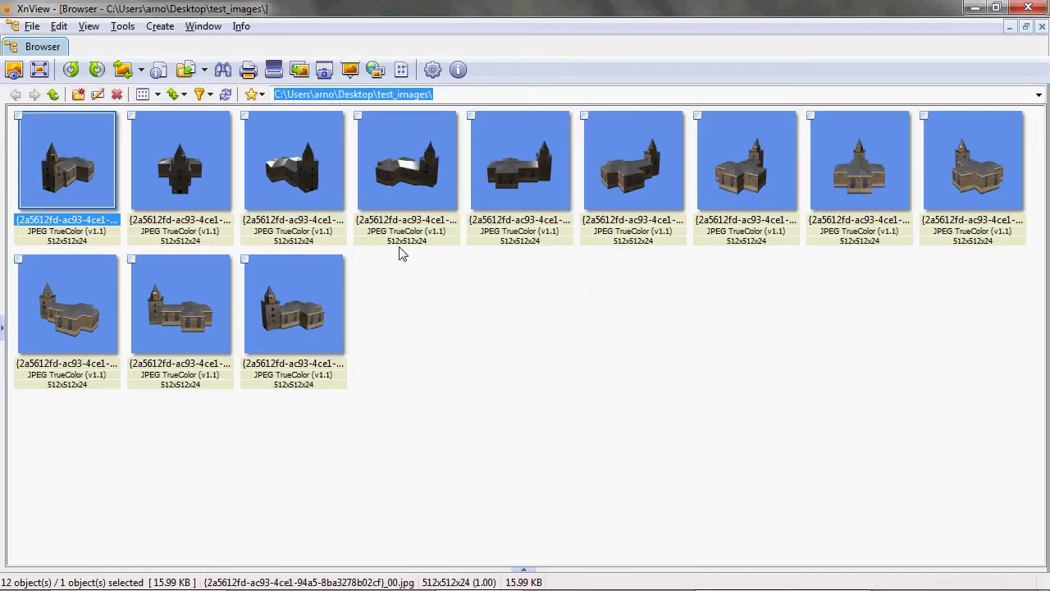
Delete all 12 church images to the Recycle Bin and return to ModelConverterX.
left_click(386, 176)
key("ctrl+a")
key("Delete")
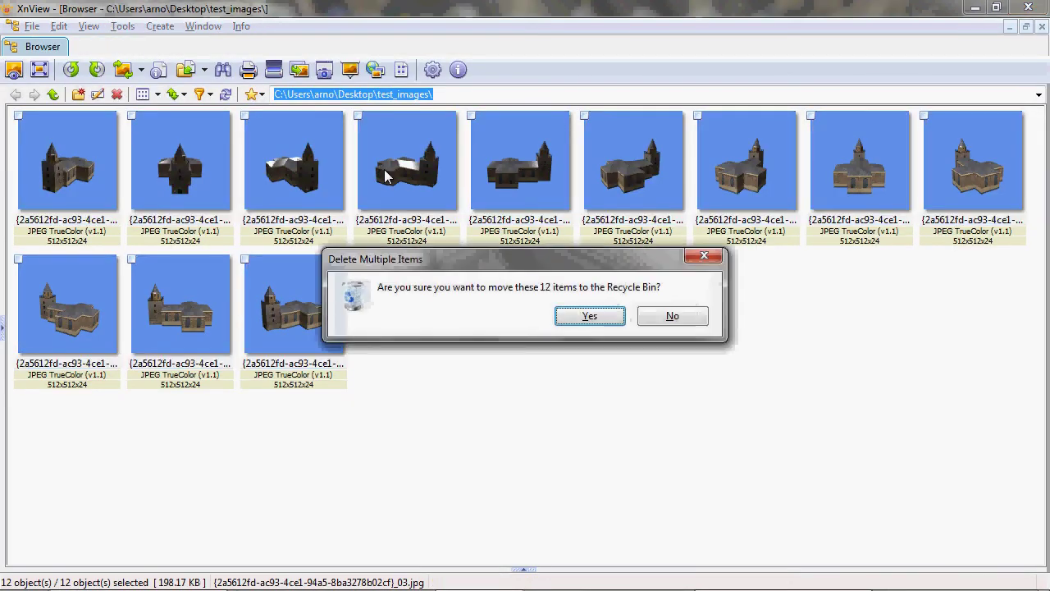
key("Return")
key("alt+Tab")
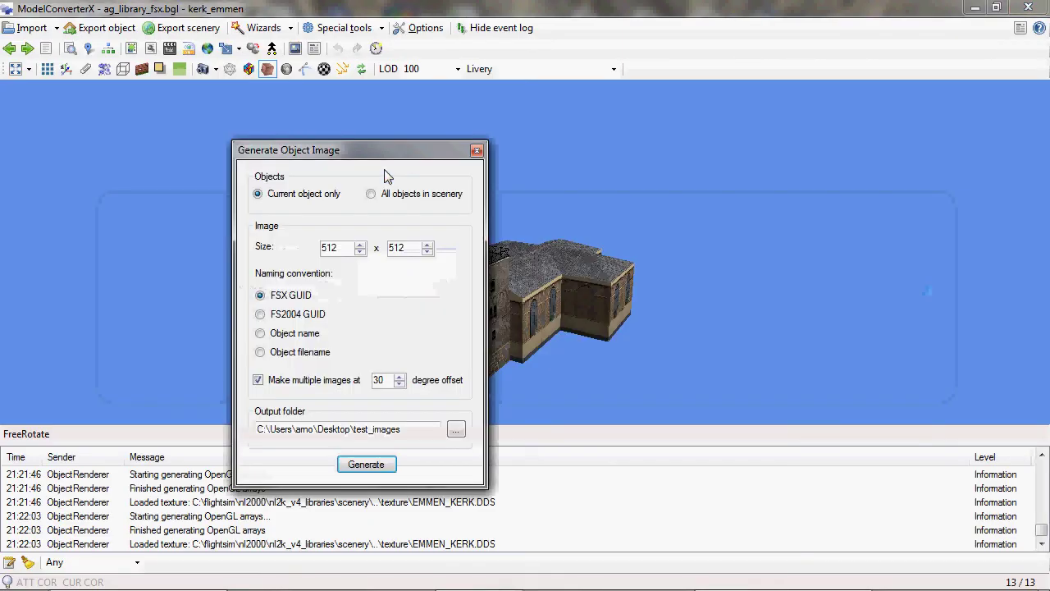
Set the image size to 3000 x 3000, turn off multiple images, and generate.
double_click(347, 249)
type("3000")
key("Tab")
type("3000")
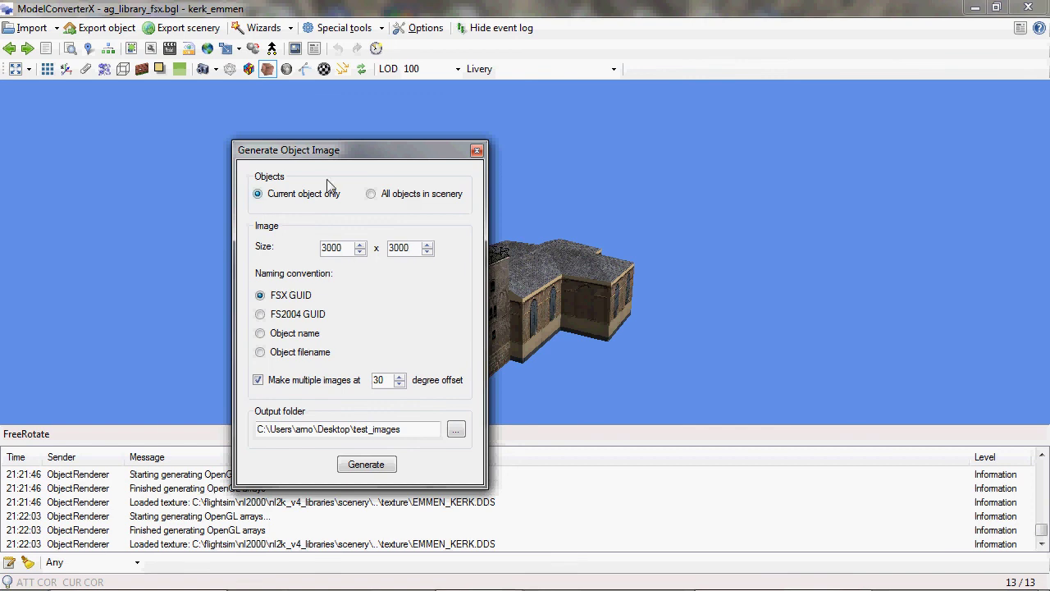
left_click(259, 381)
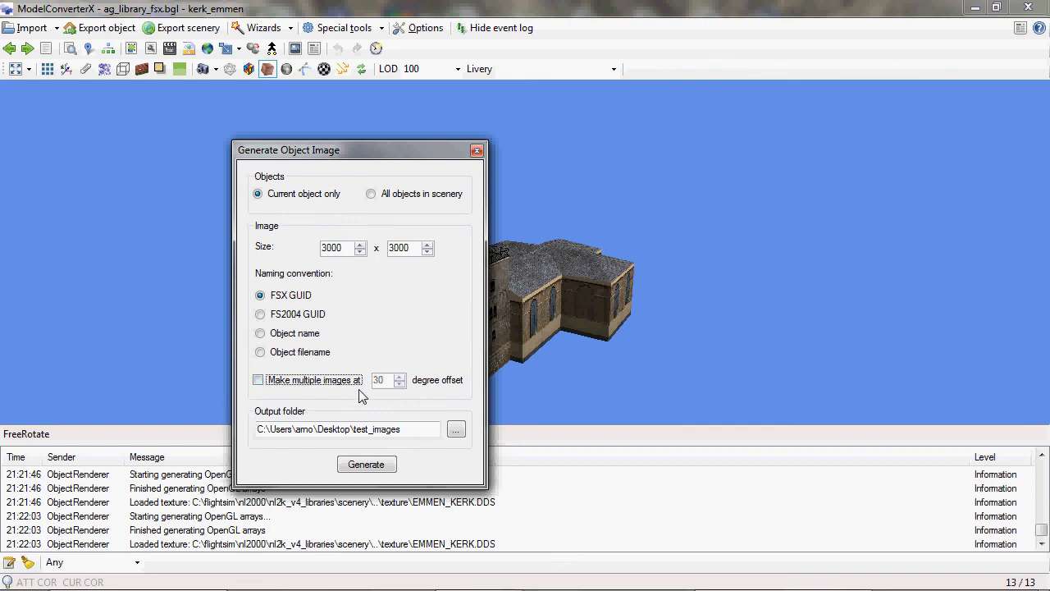
left_click(366, 465)
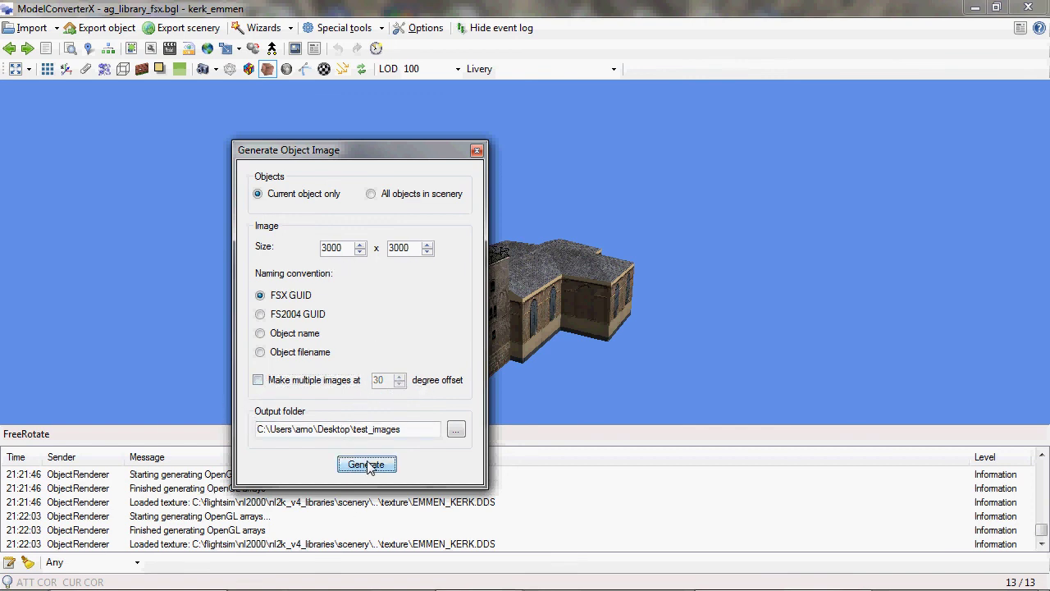
key("alt+Tab")
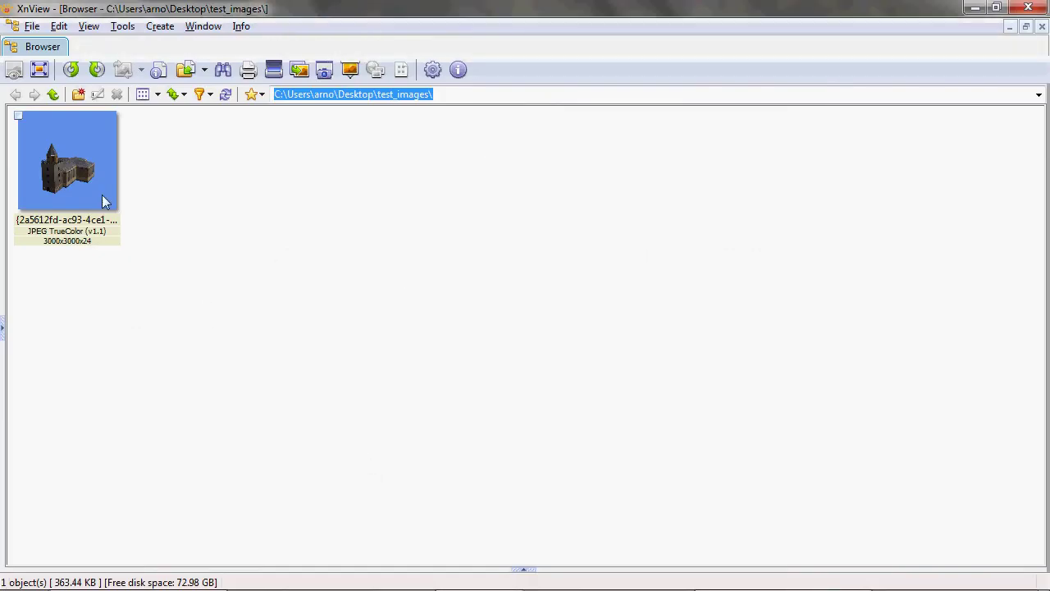
Open the 3000x3000 church render in XnView and zoom to 100%.
mouse_move(79, 180)
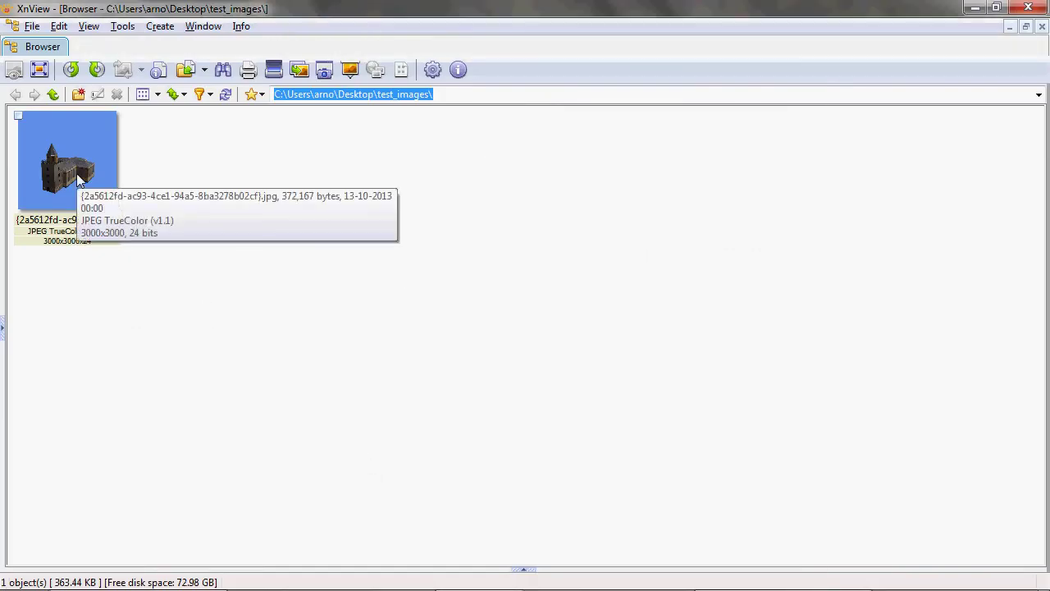
double_click(80, 180)
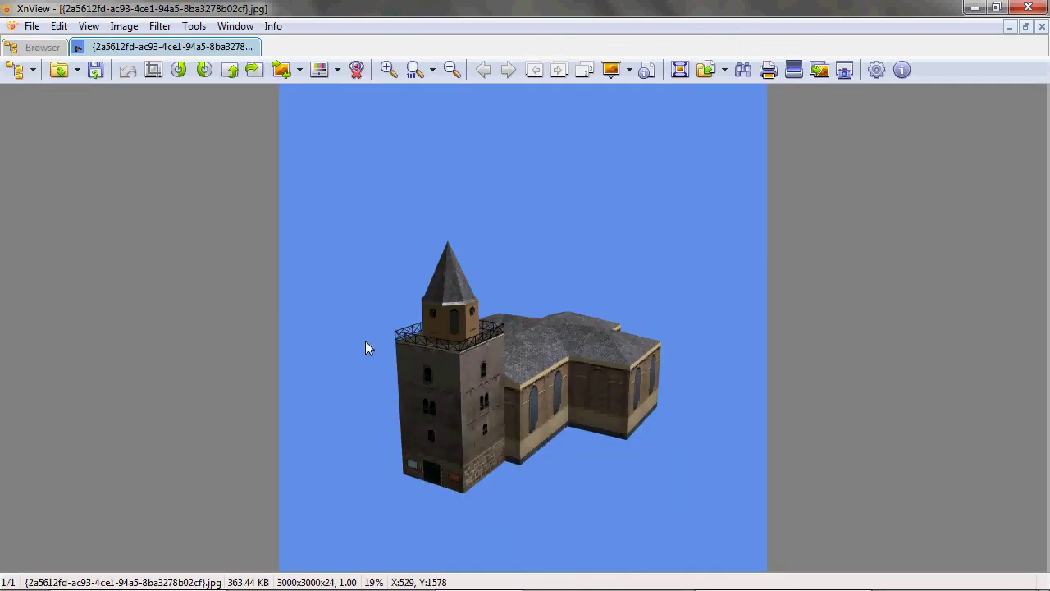
scroll(365, 343, "up", 3)
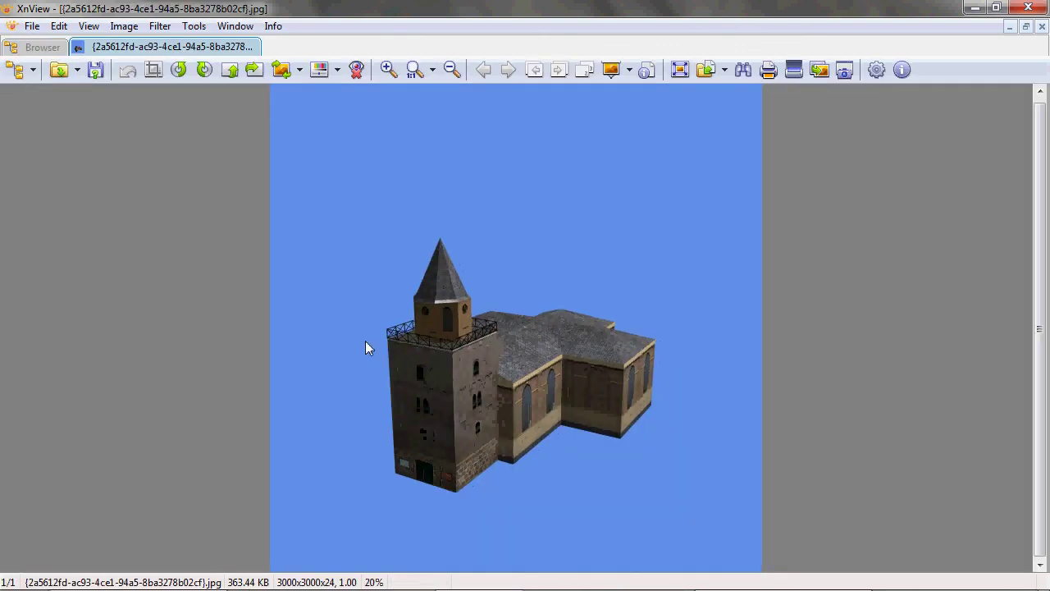
scroll(365, 346, "up", 4)
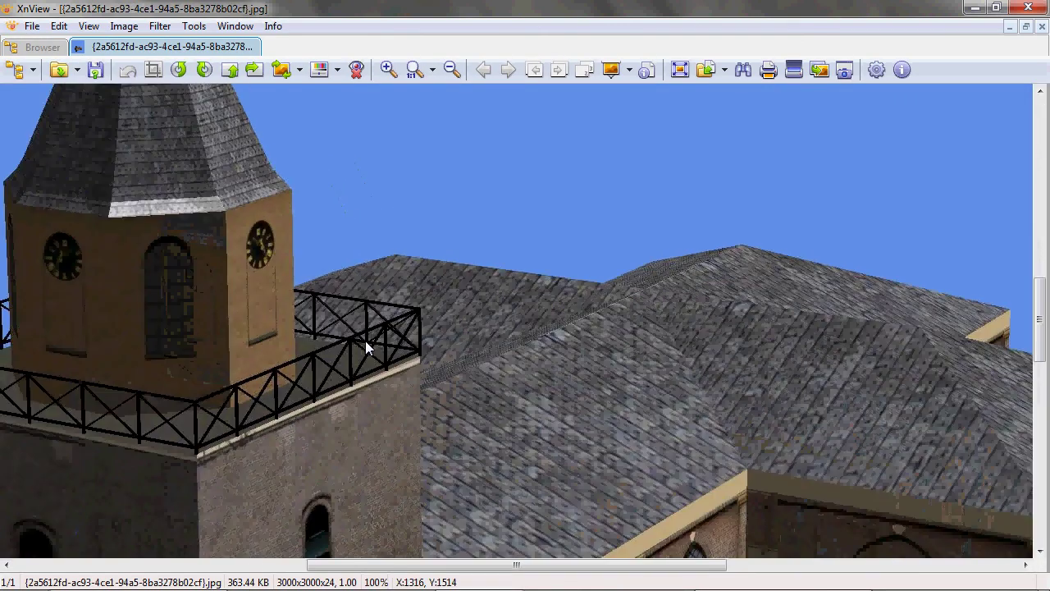
Pan across the full-size render to inspect the tower, roof and arched windows.
left_click_drag(410, 473, 548, 218)
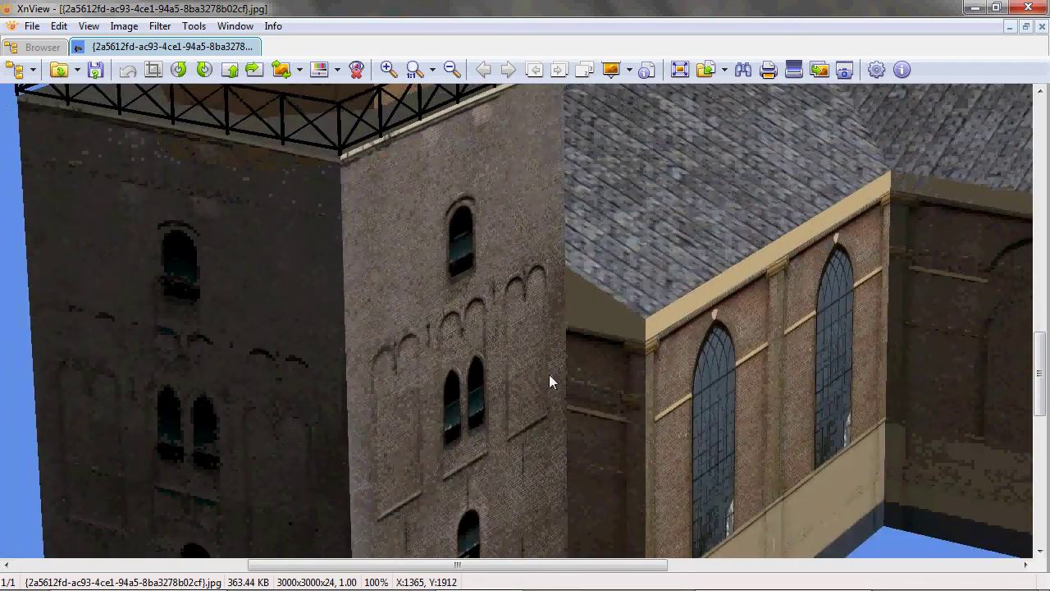
mouse_move(552, 380)
left_mouse_down()
mouse_move(565, 215)
mouse_move(555, 161)
left_mouse_up()
left_click_drag(412, 304, 497, 169)
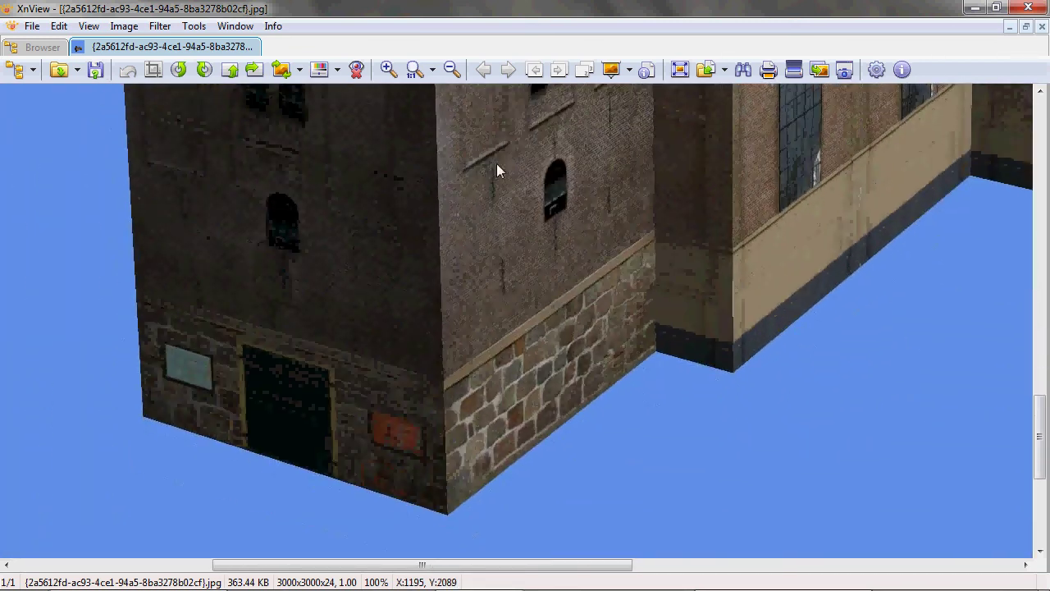
left_click_drag(714, 295, 500, 438)
left_click_drag(631, 326, 515, 438)
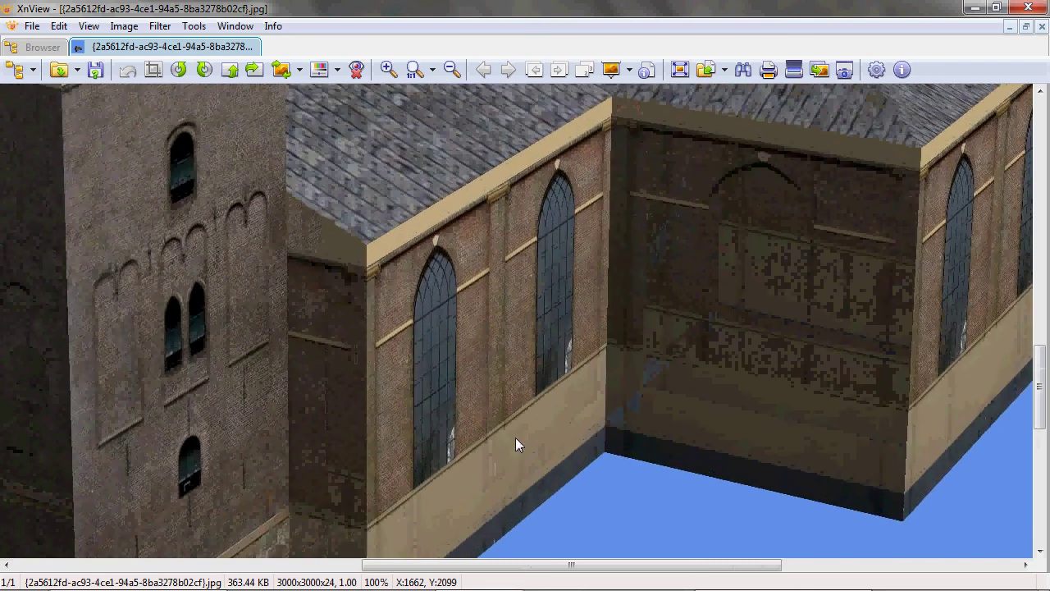
left_click_drag(416, 344, 471, 393)
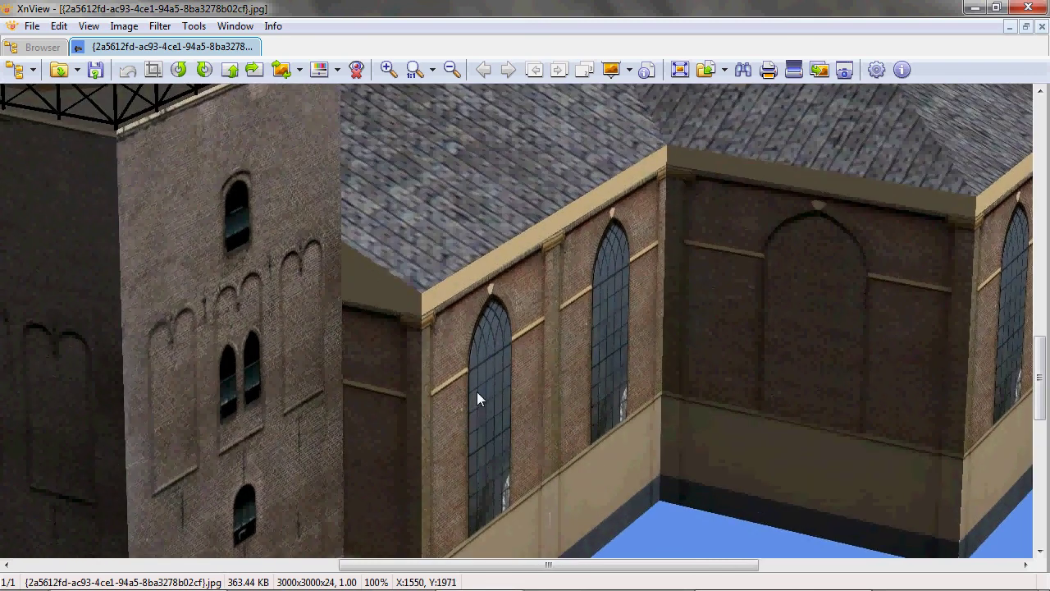
key("alt+Tab")
Close ModelConverterX's Generate Object Image dialog, leaving the kerk_emmen church model displayed.
key("alt+Tab")
key("Tab")
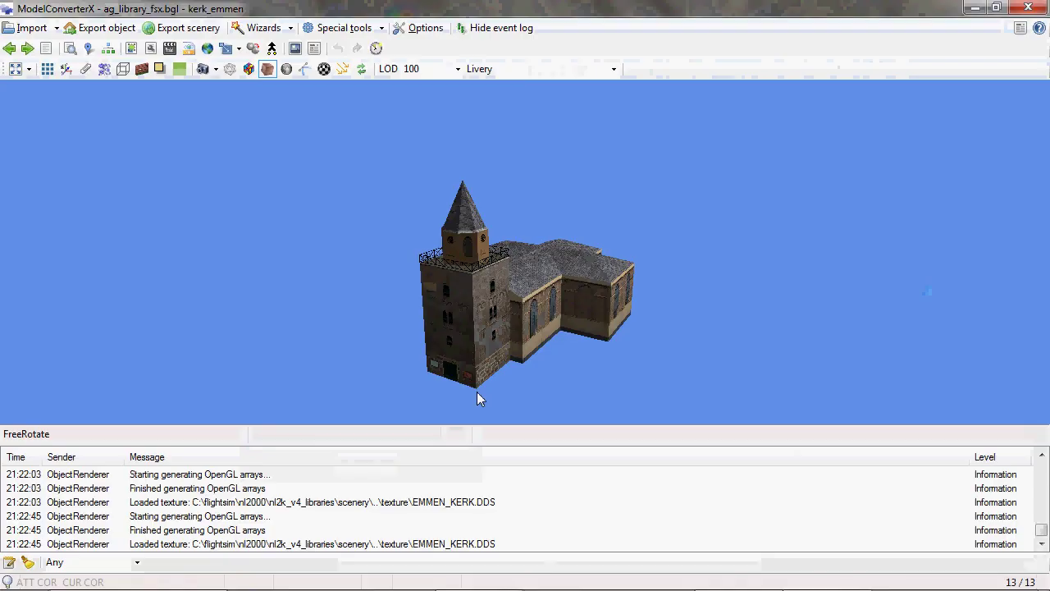
key("alt+Tab")
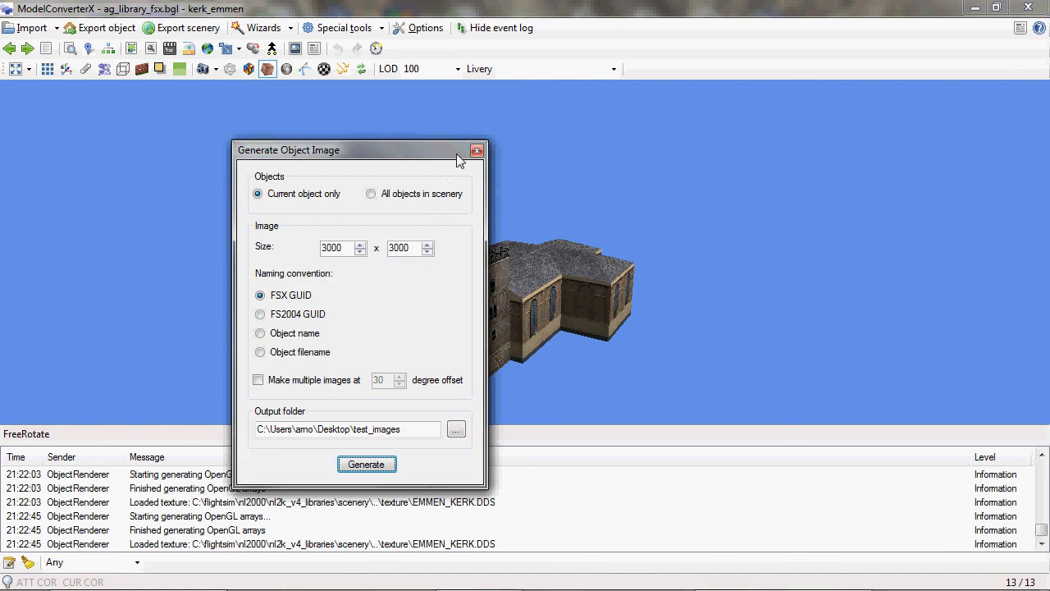
left_click(476, 151)
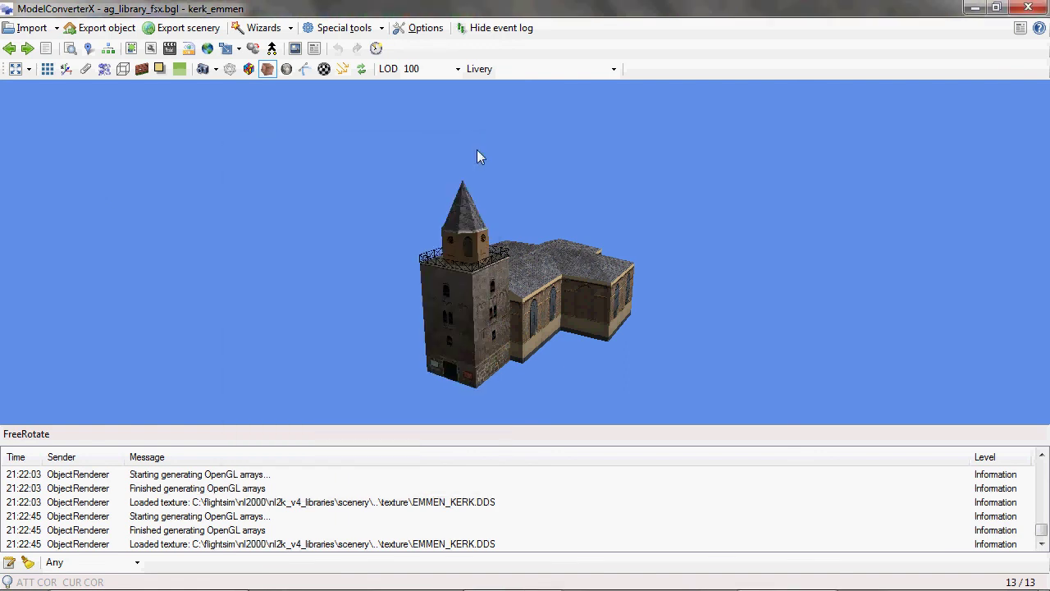